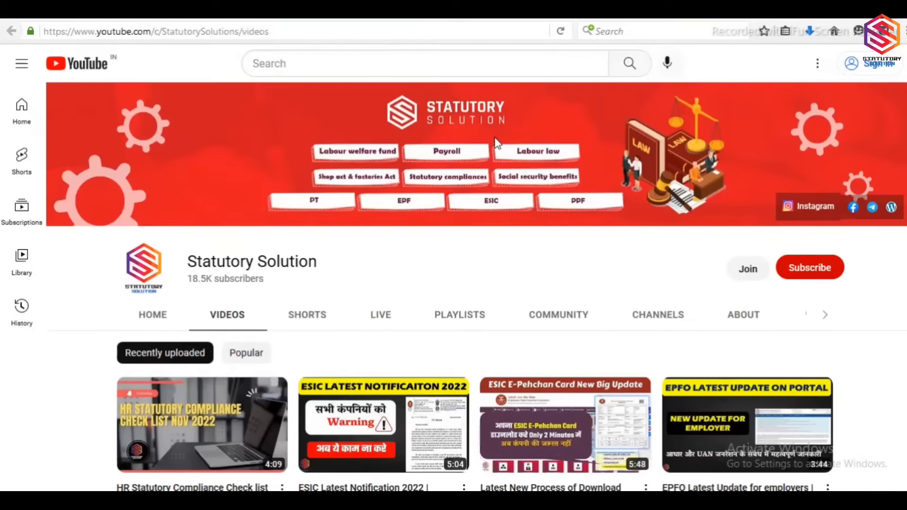
- Switch to the EPFO employer portal and download the error file of the draft ECR uploaded 10-NOV-2022 07:10
click(385, 18)
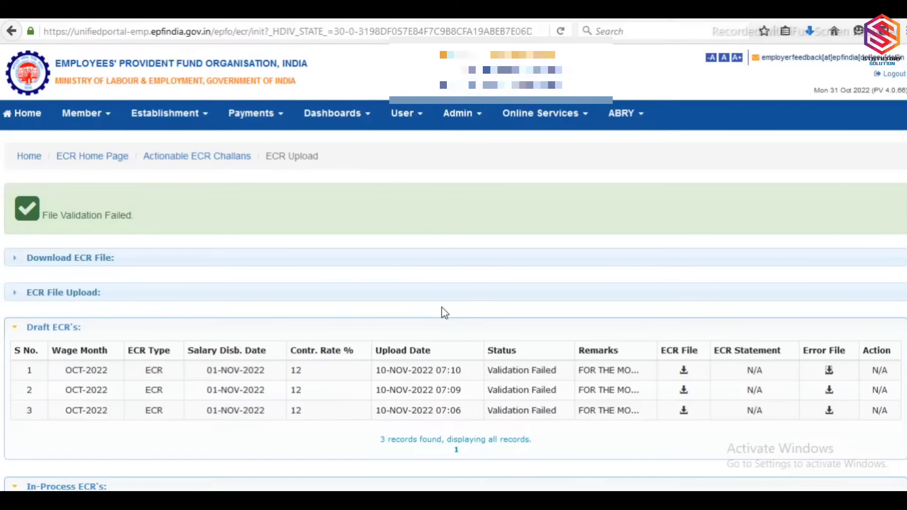
click(830, 373)
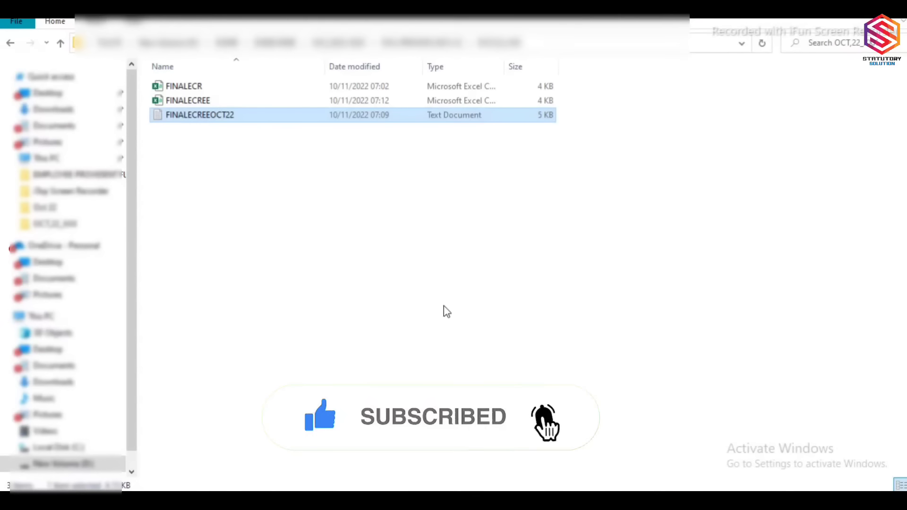
- Open the FINALECREE spreadsheet from the October 2022 folder
click(206, 105)
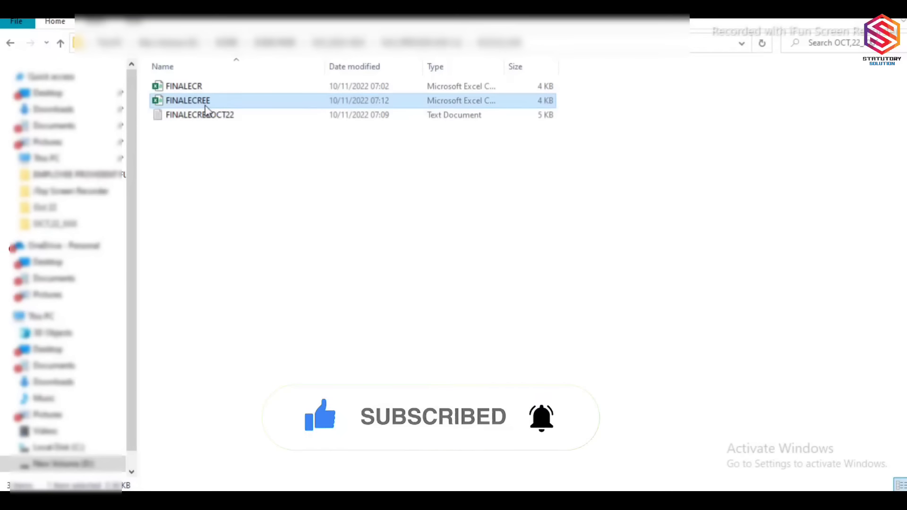
double_click(206, 106)
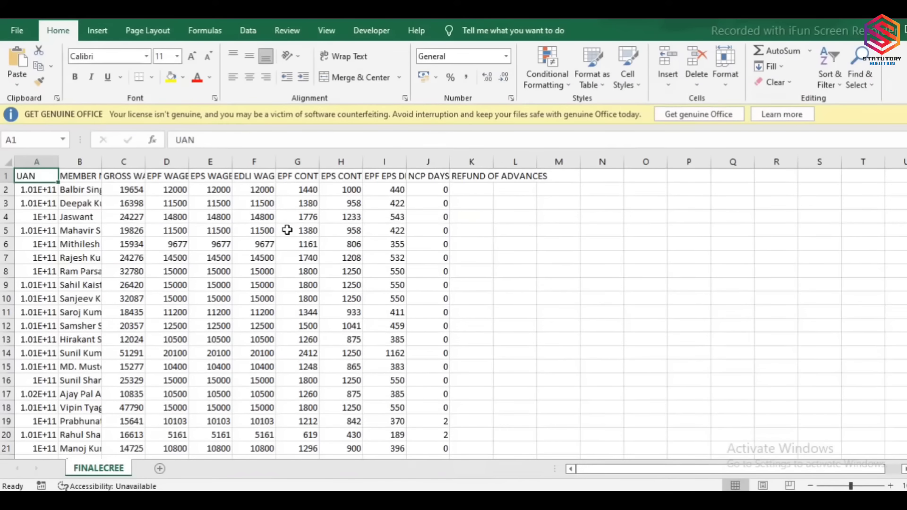
click(287, 230)
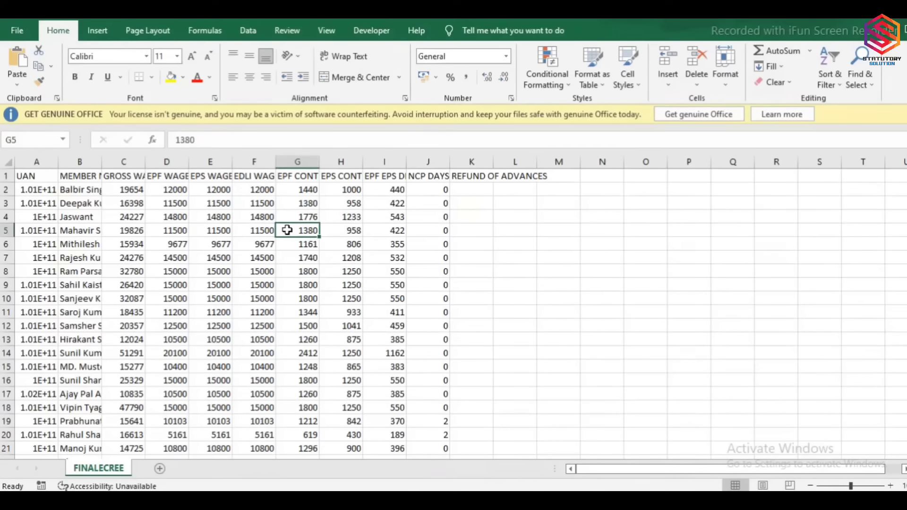
- Start a serial number column beside REFUND OF ADVANCES with 1 in L2 and the formula =L2+1 in L3
click(481, 193)
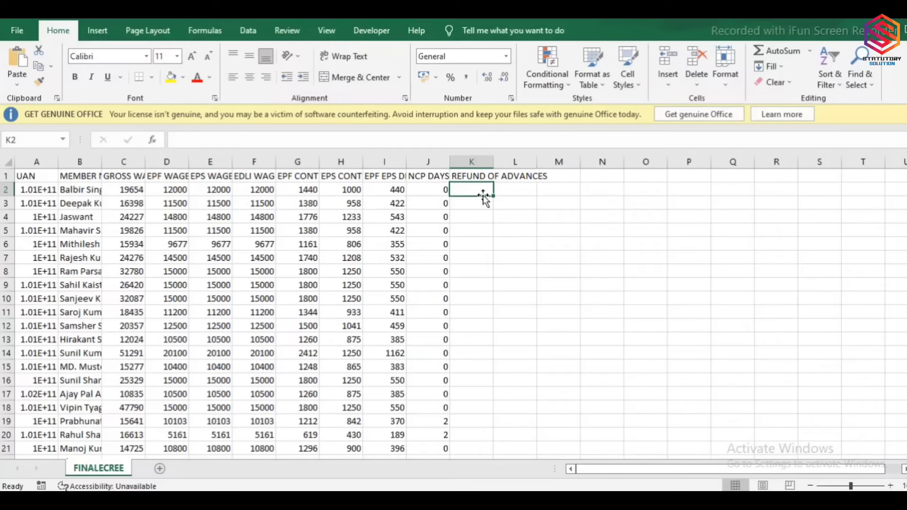
key(Right)
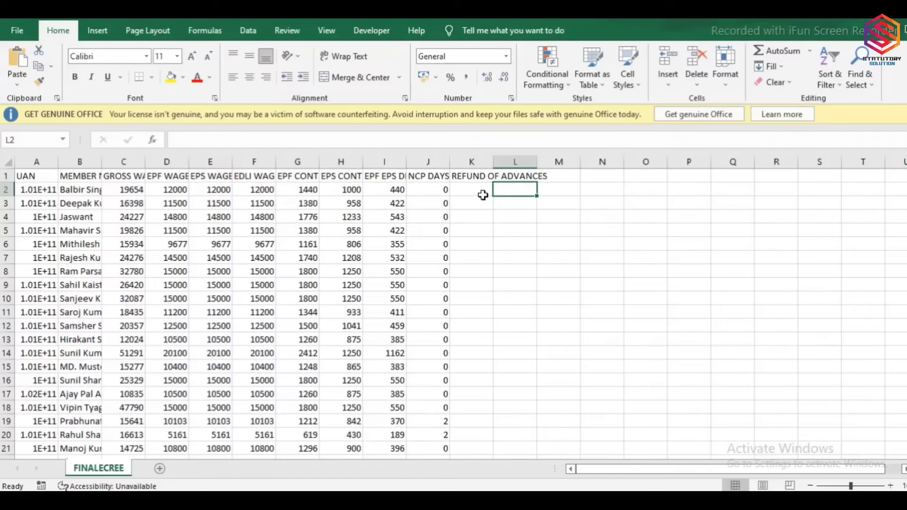
text(1)
key(Return)
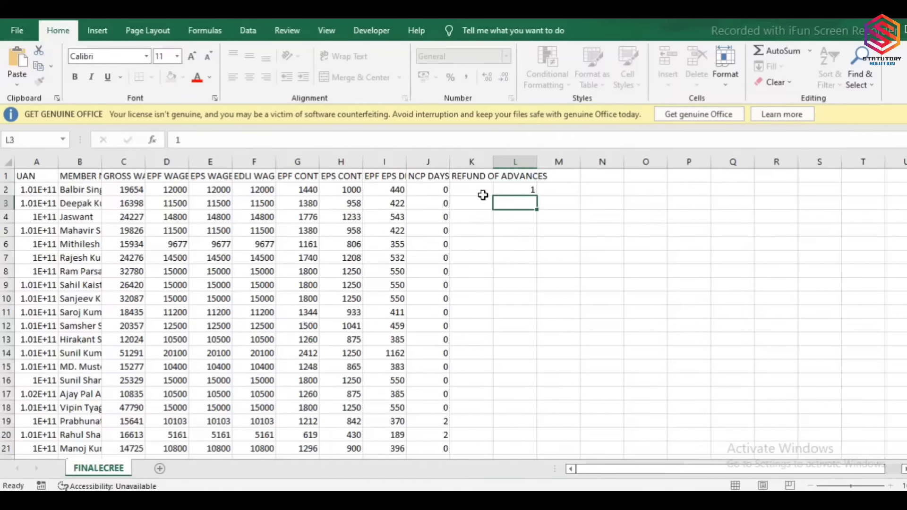
text(=L2+1)
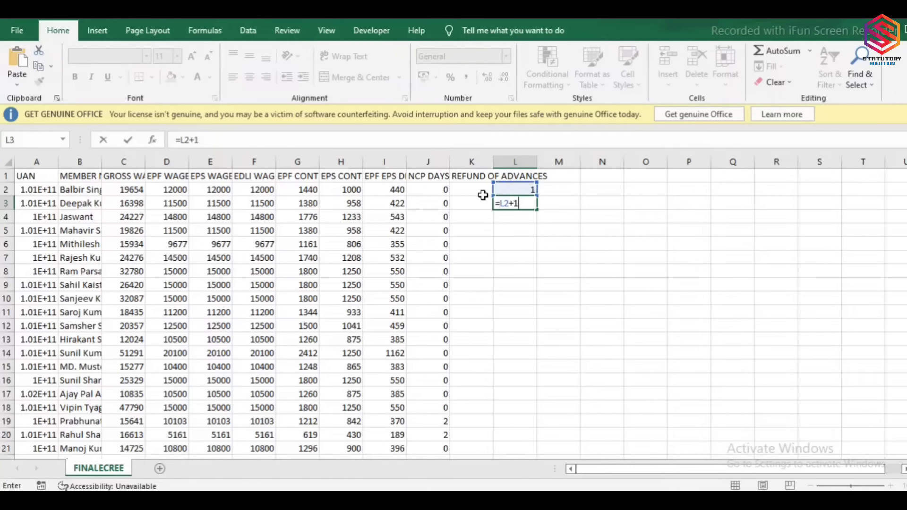
key(Return)
key(Up)
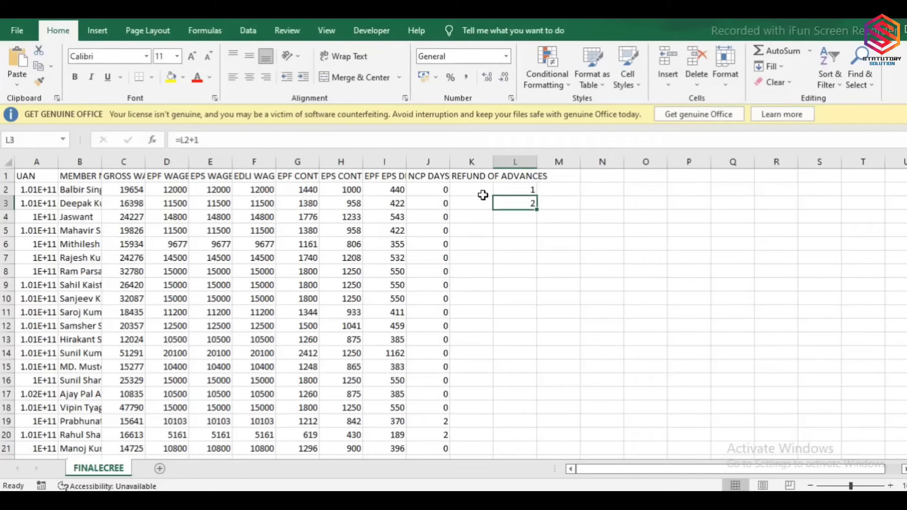
- Fill the L3 formula down through L49 so that every member row gets a serial number
key(shift+Down)
key(shift+Down)
key(shift+Down)
key(shift+Down)
key(shift+Down)
key(shift+Down)
key(shift+Down)
key(shift+Down)
key(shift+Down)
key(shift+Down)
key(shift+Down)
key(shift+Down)
key(shift+Down)
key(shift+Down)
key(shift+Down)
key(shift+Down)
key(shift+Down)
key(shift+Down)
key(shift+Down)
key(shift+Down)
key(shift+Down)
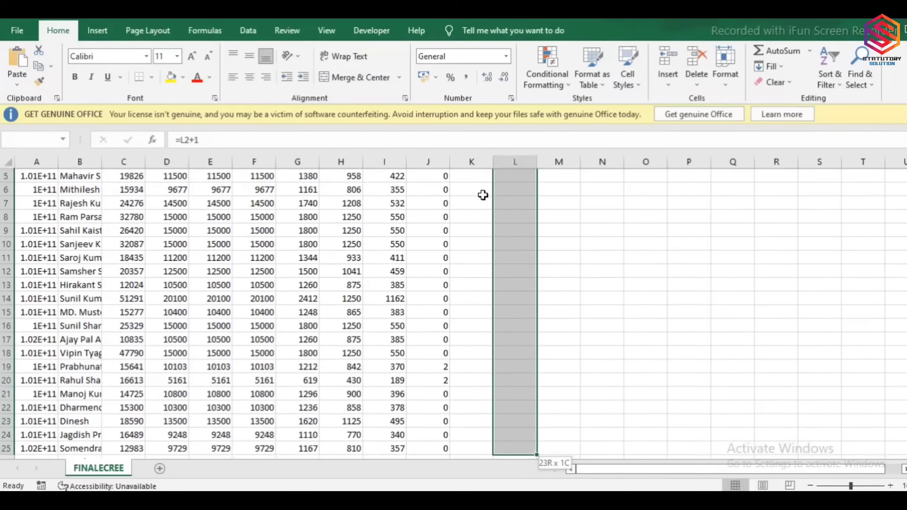
key(shift+Down)
key(shift+Down)
key(shift+Down)
key(shift+Down)
key(shift+Down)
key(shift+Down)
key(shift+Down)
key(shift+Down)
key(shift+Down)
key(shift+Down)
key(shift+Down)
key(shift+Down)
key(shift+Down)
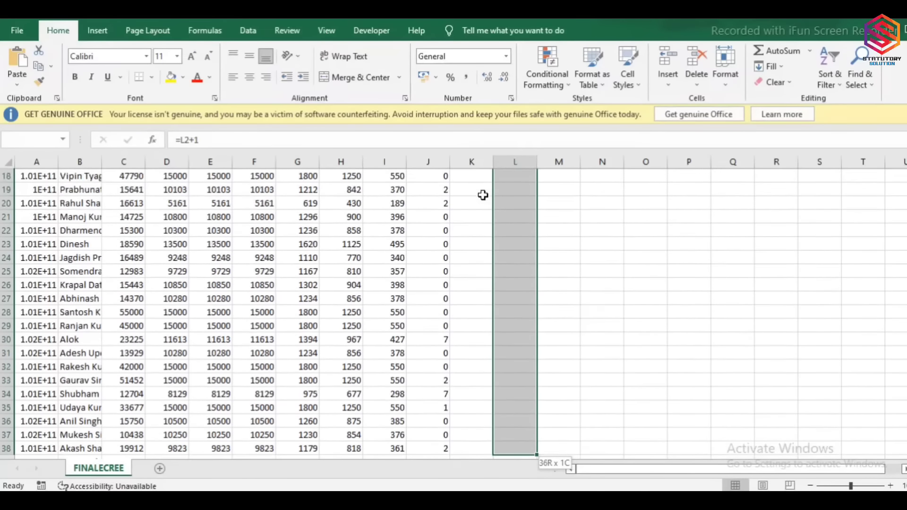
key(shift+Down)
key(shift+Down)
key(shift+Down)
key(shift+Down)
key(shift+Down)
key(shift+Down)
key(shift+Down)
key(shift+Down)
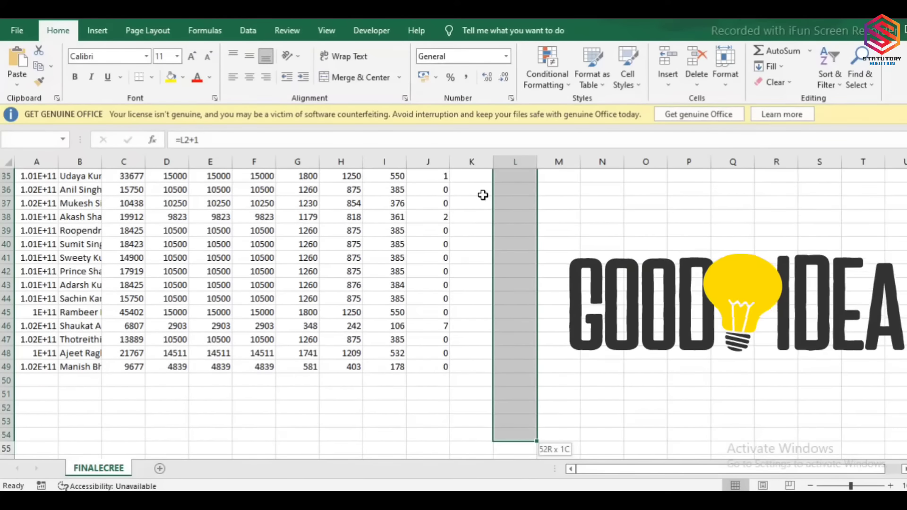
key(shift+Down)
key(ctrl+d)
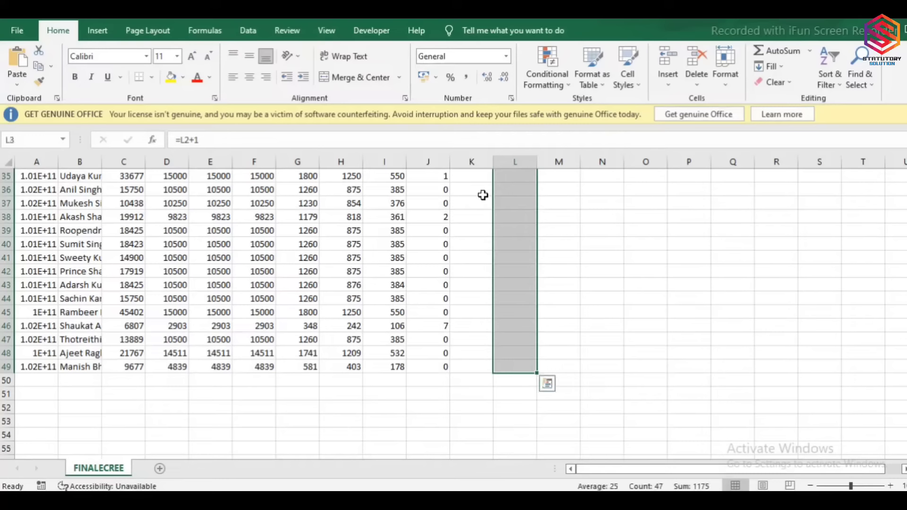
- Review the serial numbers in column L and return to the first one in L2
key(Up)
key(Up)
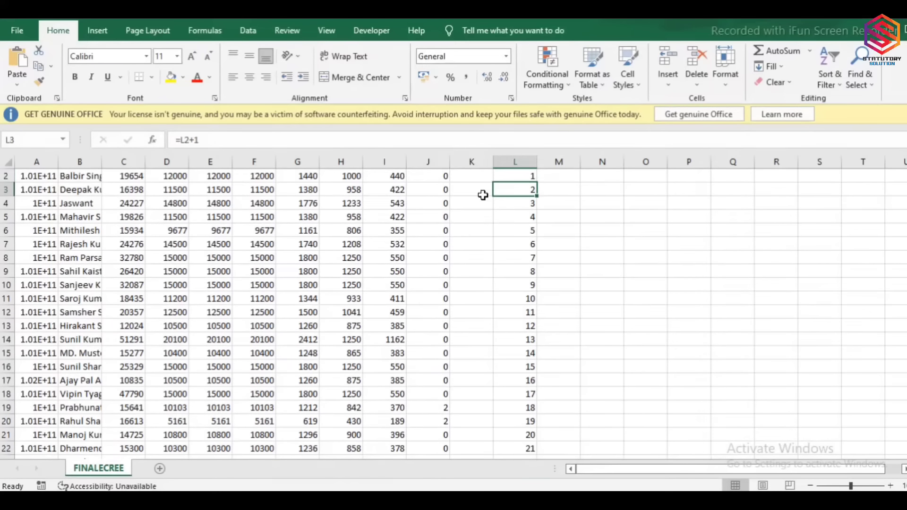
key(Up)
key(Down)
key(Down)
key(Down)
key(Down)
key(Down)
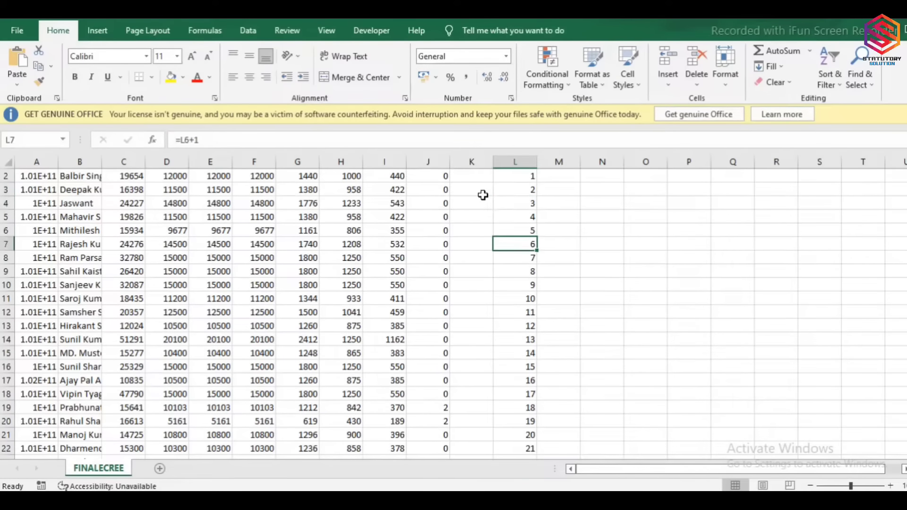
key(Down)
key(ctrl+Up)
key(Down)
key(Up)
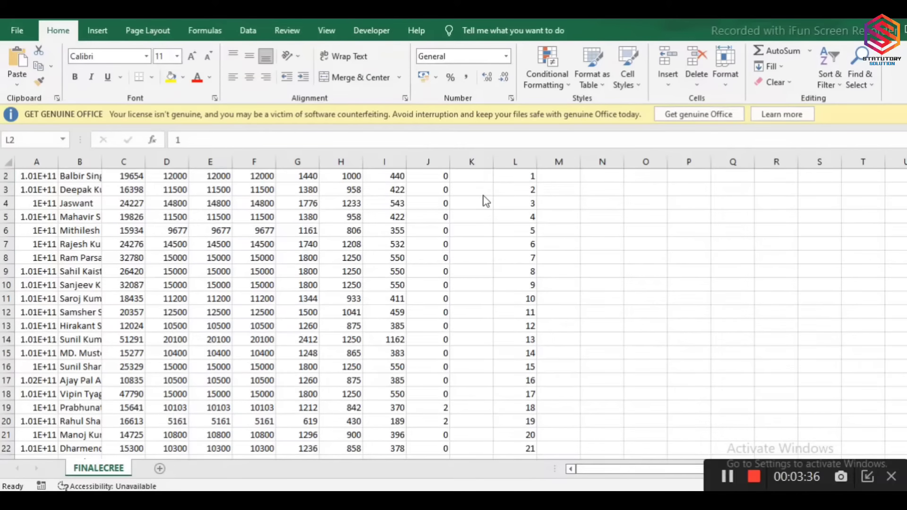
- Switch to the error text file in Notepad and compare its reported line numbers with the spreadsheet's serial numbers
key(alt+Tab)
key(alt+Tab)
key(alt+Tab)
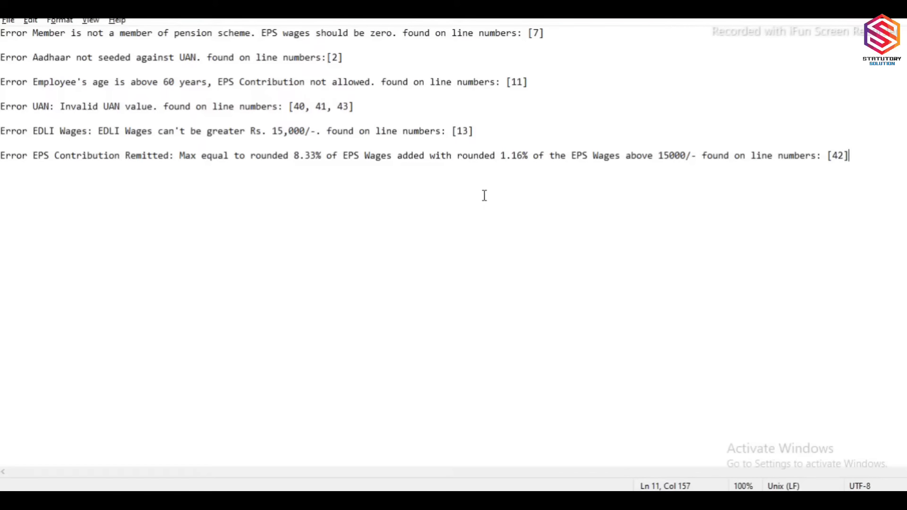
key(alt+Tab)
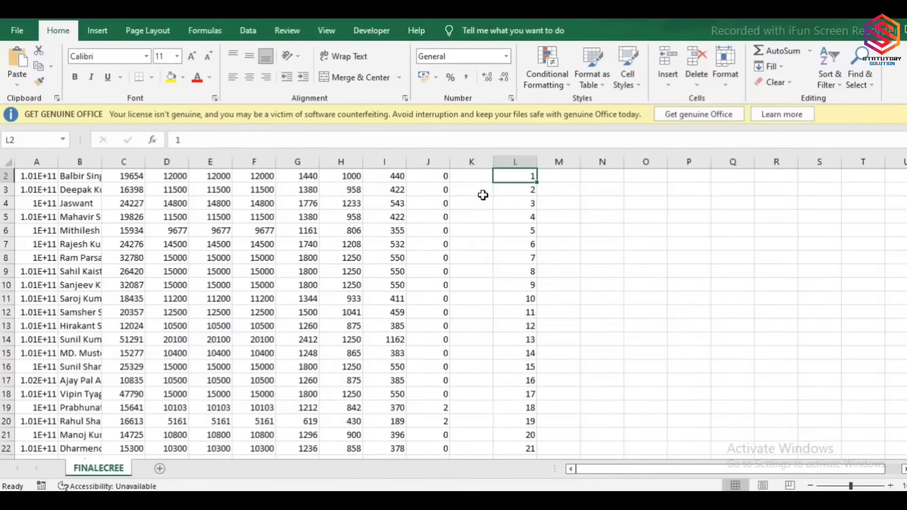
key(alt+Tab)
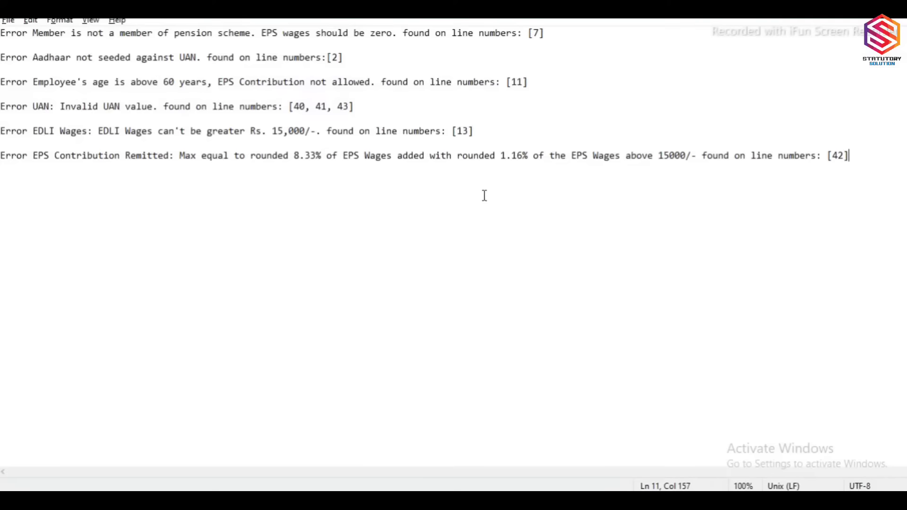
- Back in the FINALECREE workbook, highlight the whole row of serial number 7 in yellow
key(alt+Tab)
key(Down)
key(Down)
key(Down)
key(Down)
key(Down)
key(Down)
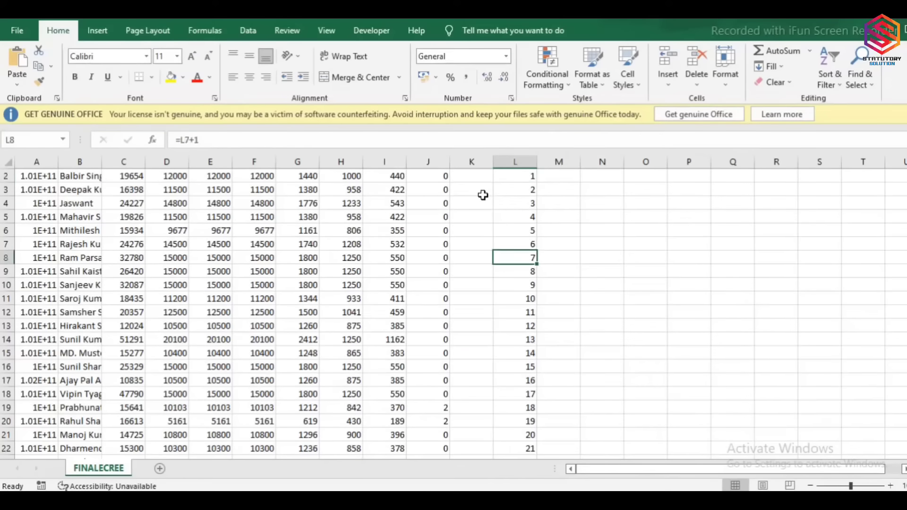
key(shift+space)
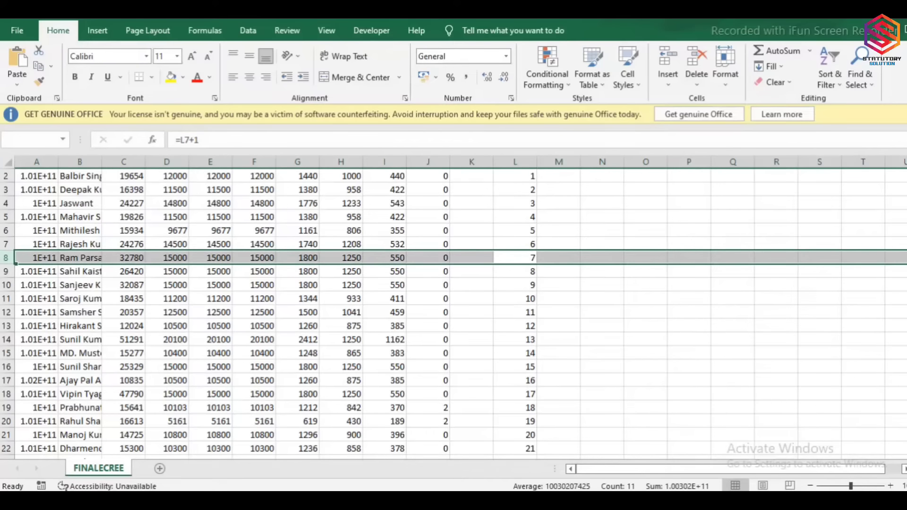
click(170, 77)
click(522, 259)
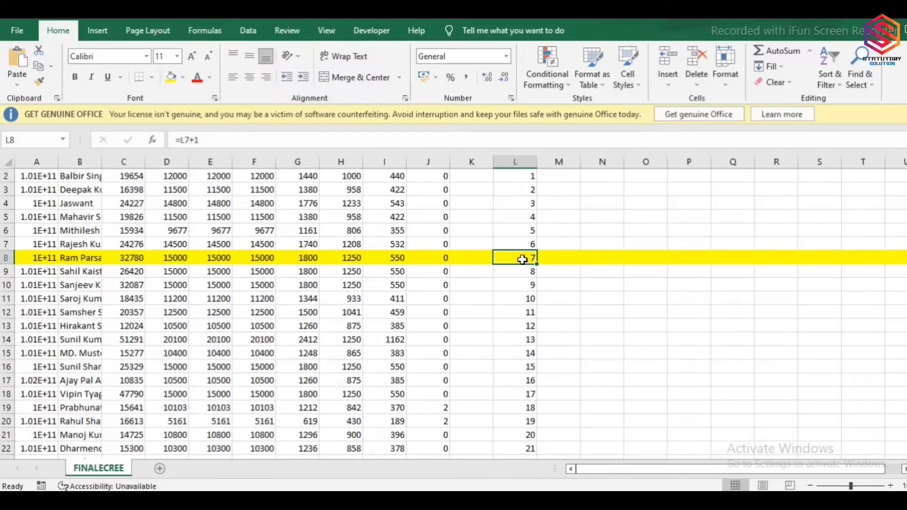
- Set the EPS wages in the row of serial number 7 to 0
key(Left)
key(Left)
key(Left)
key(Left)
key(Left)
key(Left)
key(Left)
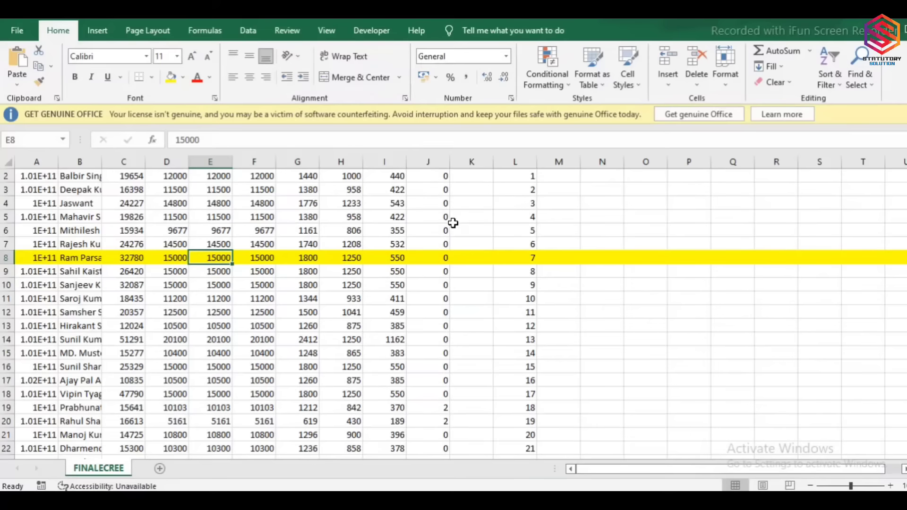
scroll(450, 220, up, 1)
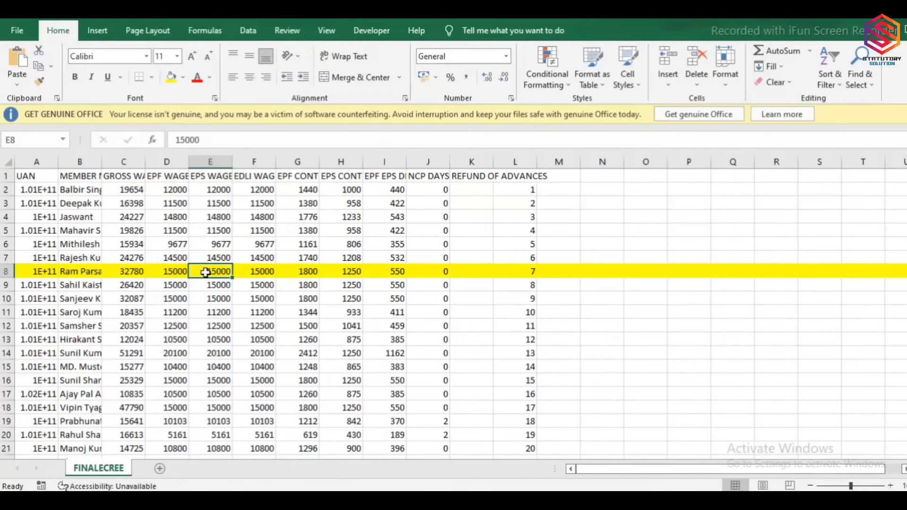
text(0)
key(Right)
- In the row of serial number 7, set the EPS contribution to 0 and the EPF-EPS difference to 1800
key(Right)
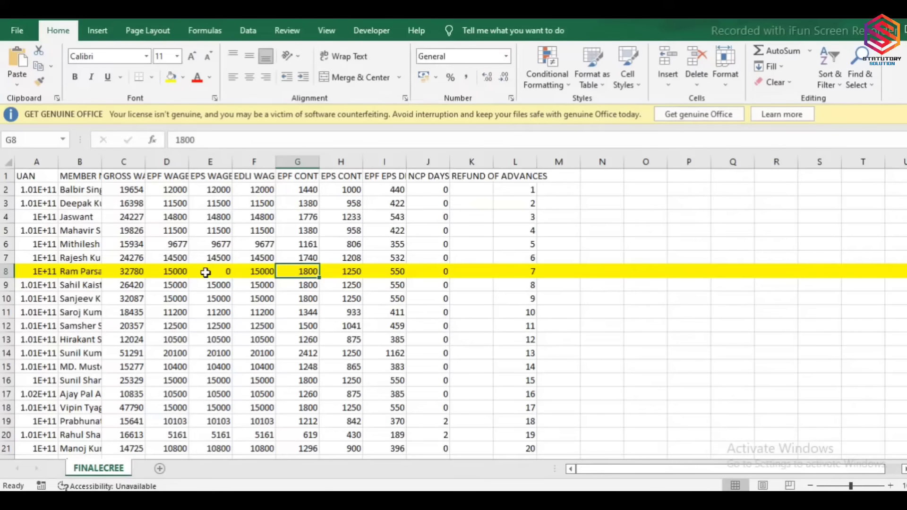
key(Right)
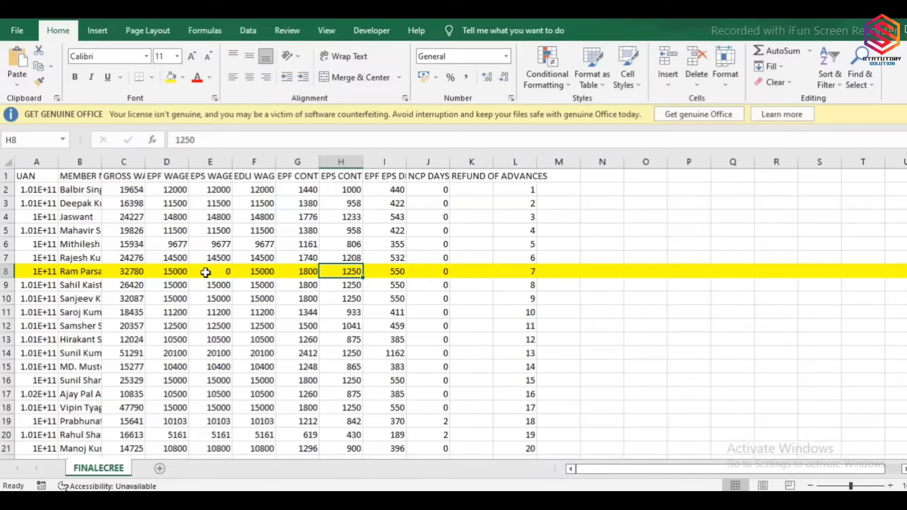
text(0)
key(Right)
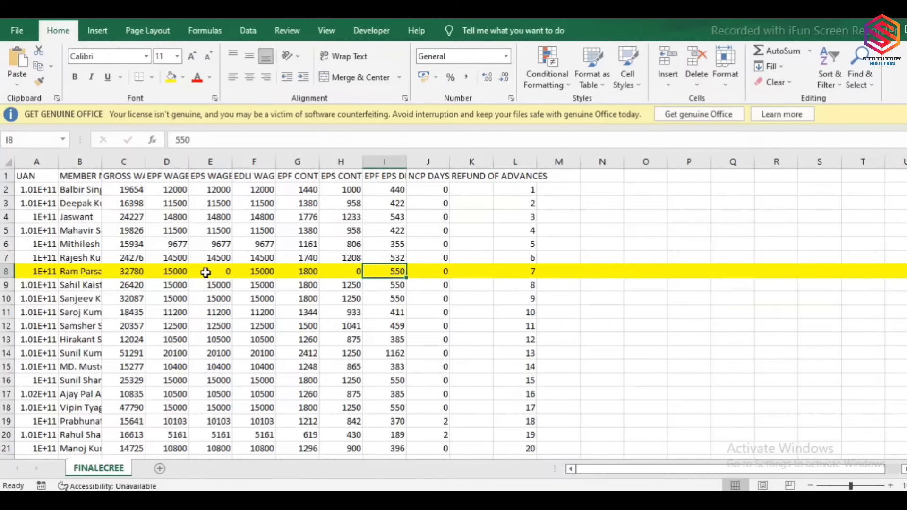
text(1800)
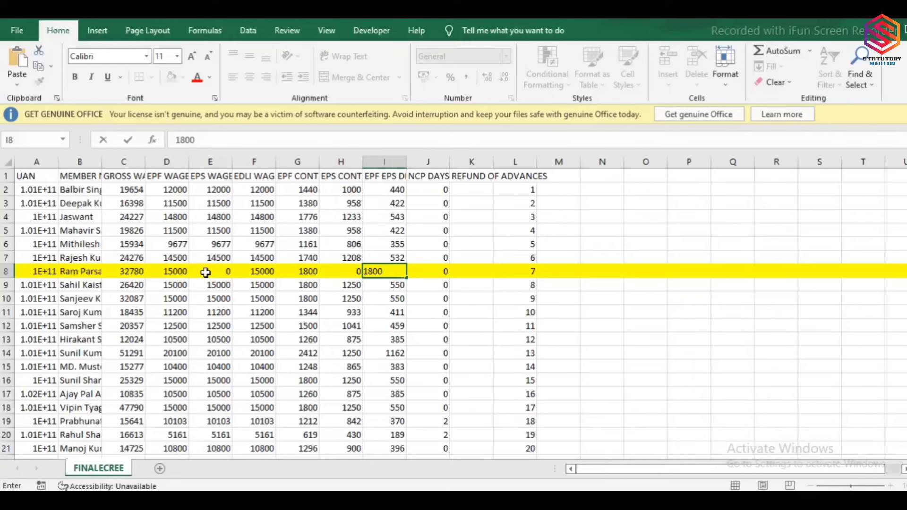
key(Right)
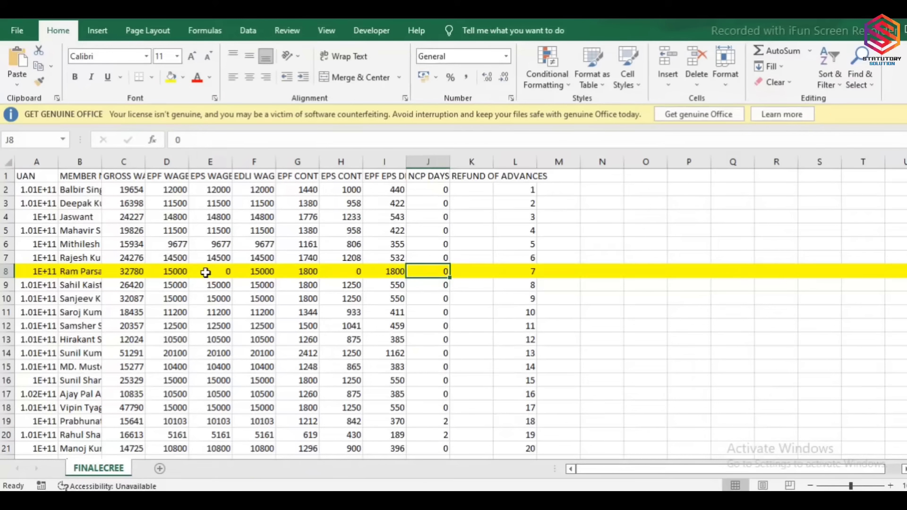
key(Left)
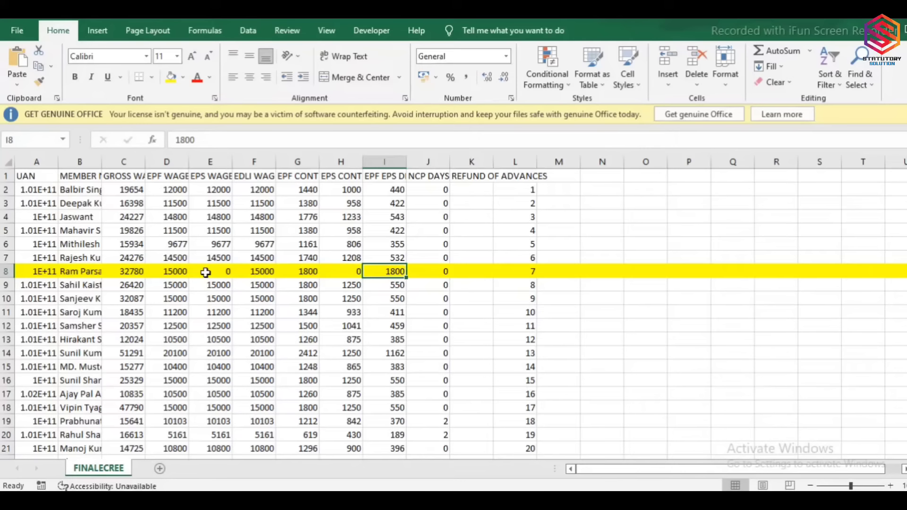
key(Left)
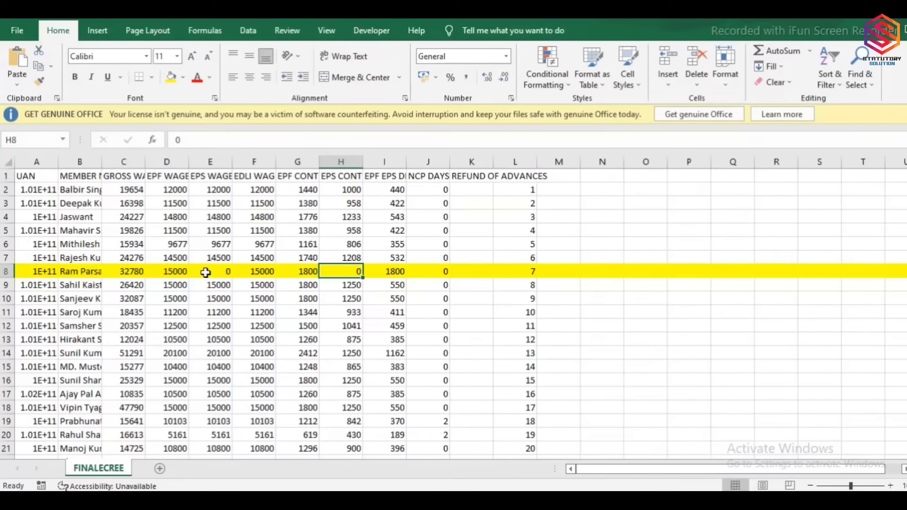
- Highlight the whole row of serial number 2 in yellow
click(6, 204)
click(170, 78)
click(428, 204)
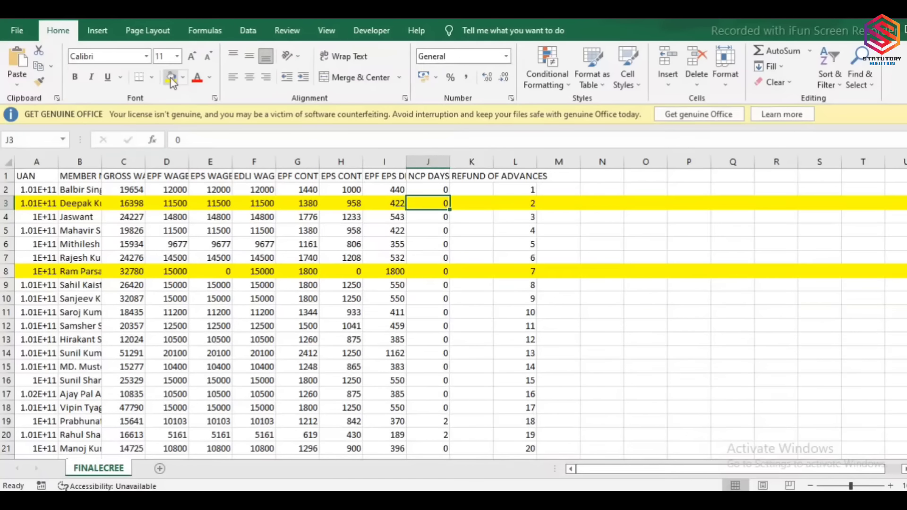
- Check the error list for the next affected line, and highlight the whole row of serial number 11 in yellow
key(alt+Tab)
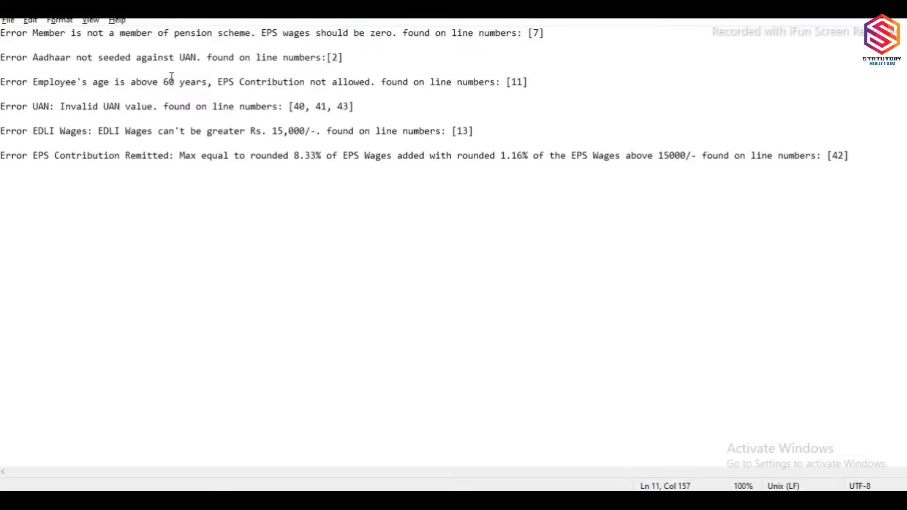
key(alt+Tab)
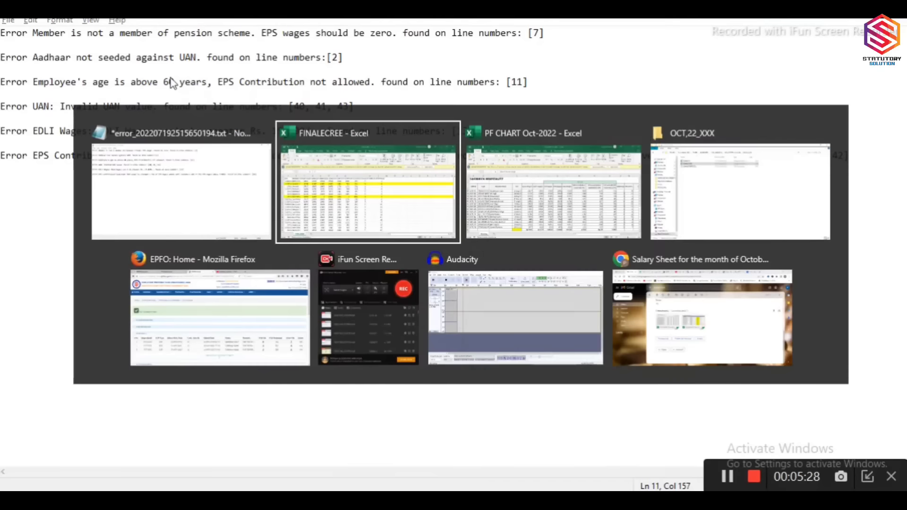
key(Down)
key(Down)
key(Down)
key(Down)
key(Down)
key(Down)
key(Down)
key(Down)
key(Down)
key(Down)
key(Down)
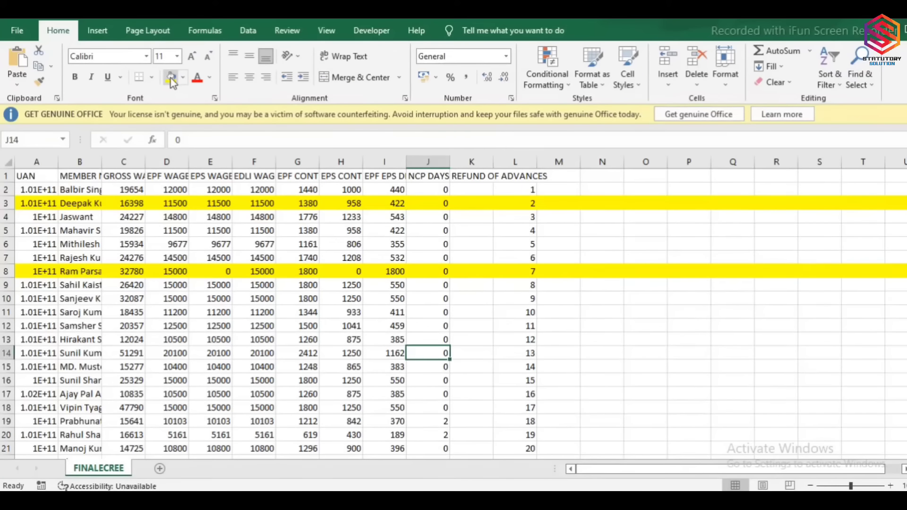
key(Up)
key(Up)
key(Right)
key(Right)
key(shift+space)
click(171, 80)
- In the row of serial number 11, set the EPS wages and EPS contribution to 0 and the EPF-EPS difference to 1500
click(218, 324)
text(0)
key(Right)
key(Right)
key(Right)
text(0)
key(Right)
text(1500)
- Check the invalid UAN error in the error list and examine the full UAN values in column A of FINALECREE
key(alt+Tab)
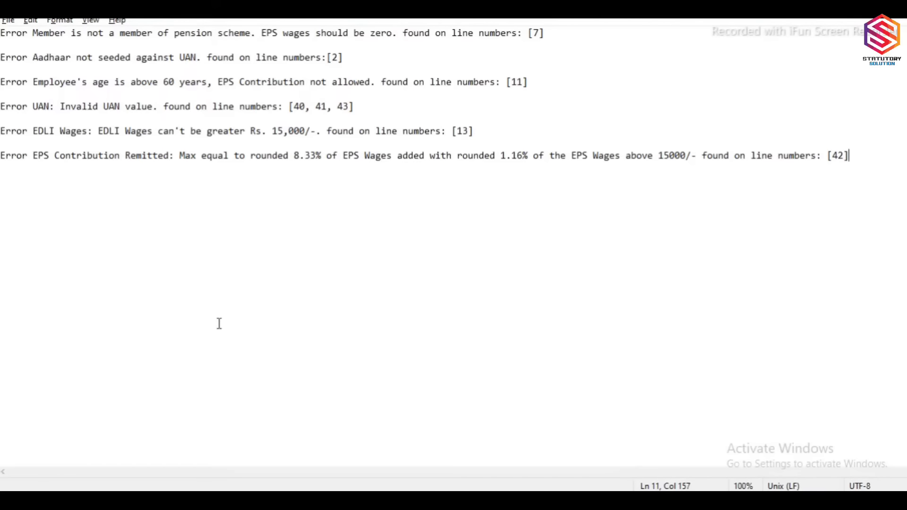
key(alt+Tab)
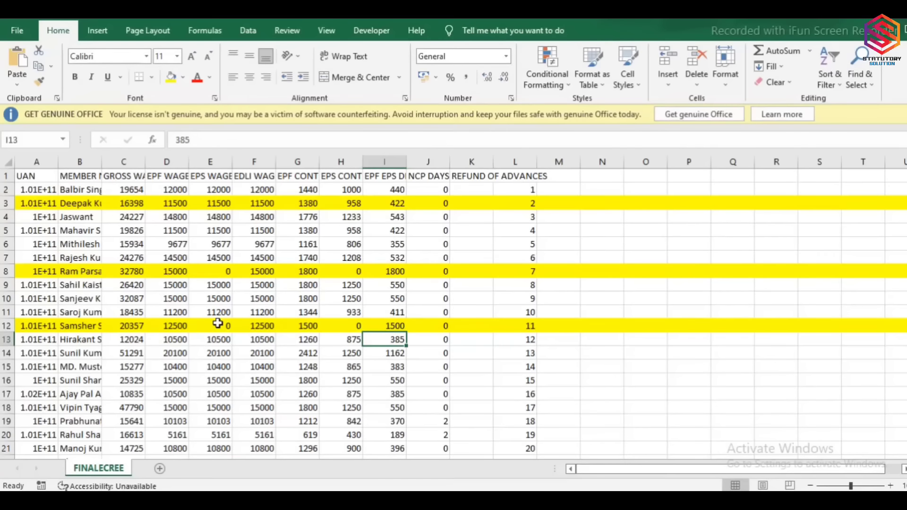
key(Down)
key(Down)
key(Down)
key(Down)
key(Down)
key(Down)
key(Down)
key(Down)
key(Down)
key(Down)
key(Left)
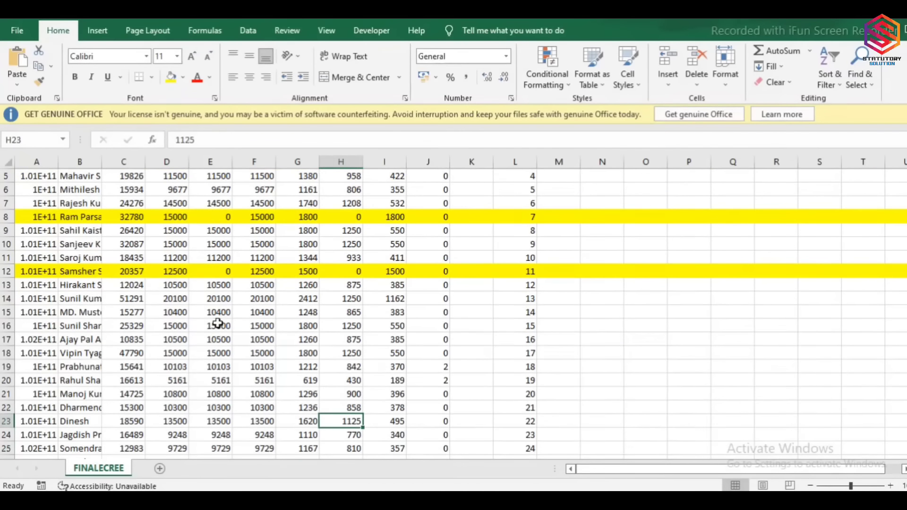
key(Left)
key(Left)
key(Left)
key(Left)
key(Left)
key(Left)
key(Left)
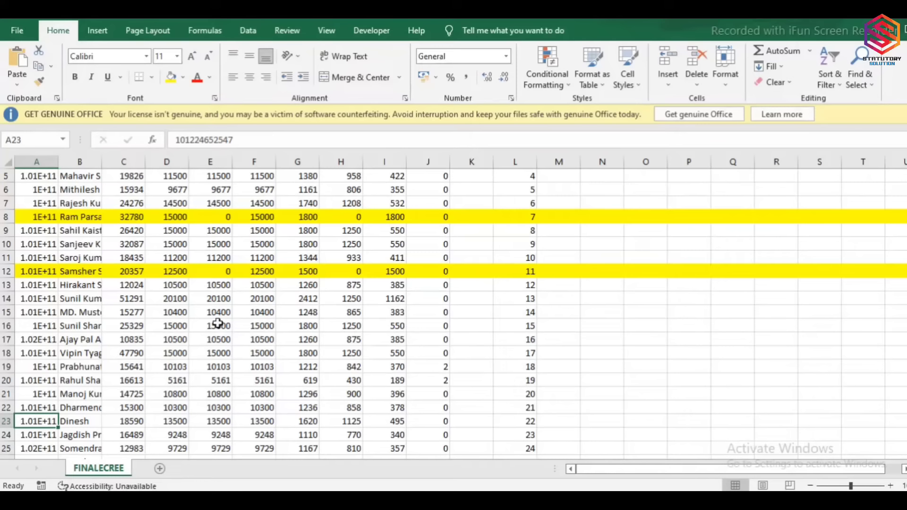
key(Down)
key(Down)
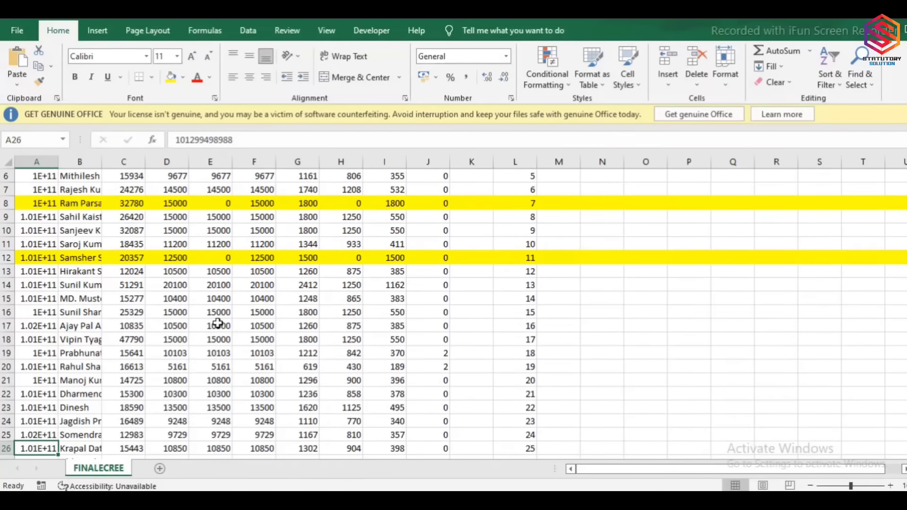
key(Up)
key(shift+Down)
key(shift+Down)
- Check the EDLI wages error in the error list, and highlight the whole row of serial number 13 in yellow
key(alt+Tab)
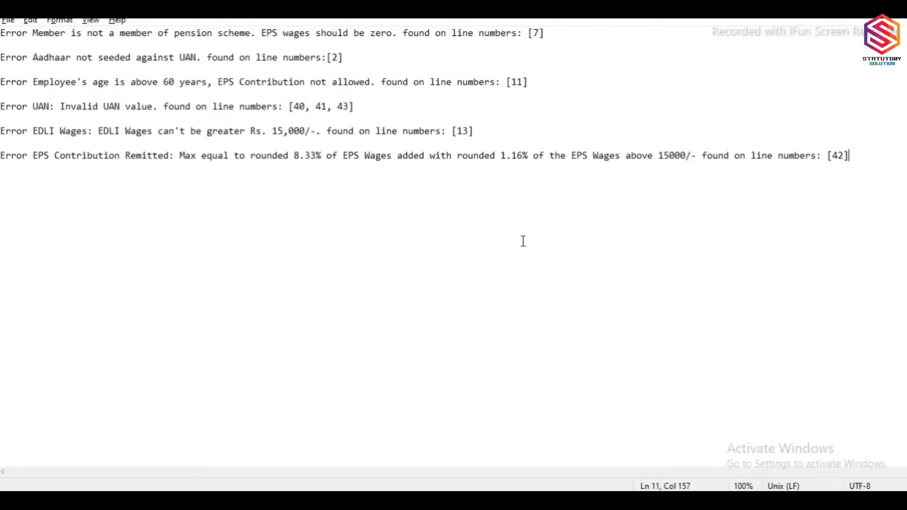
key(alt+Tab)
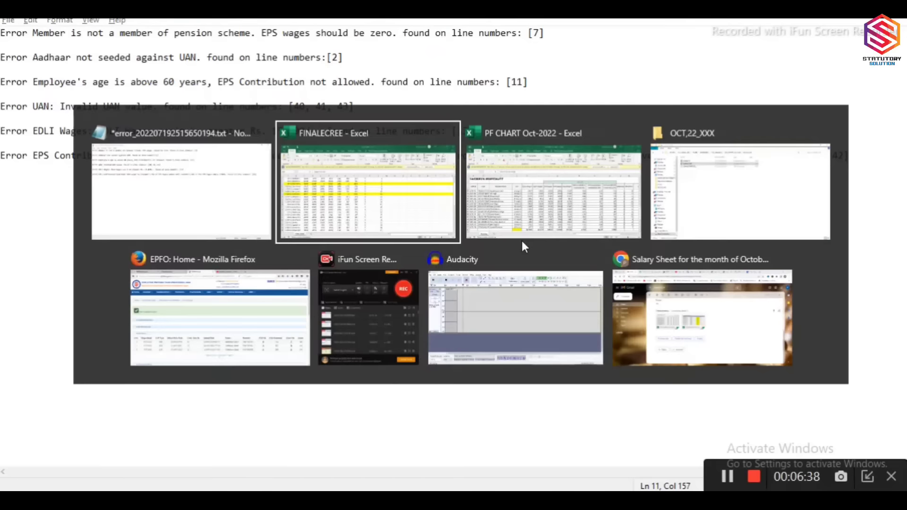
key(Down)
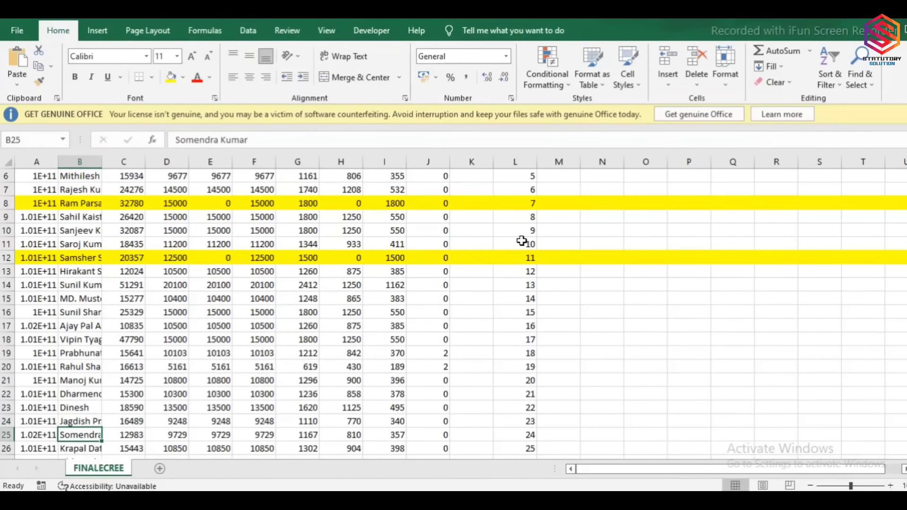
click(528, 287)
key(shift+space)
click(172, 80)
- Set both the EPS wages and the EDLI wages in the row of serial number 13 to 15000
key(Left)
key(Left)
key(Left)
key(Left)
key(Left)
key(Left)
key(Left)
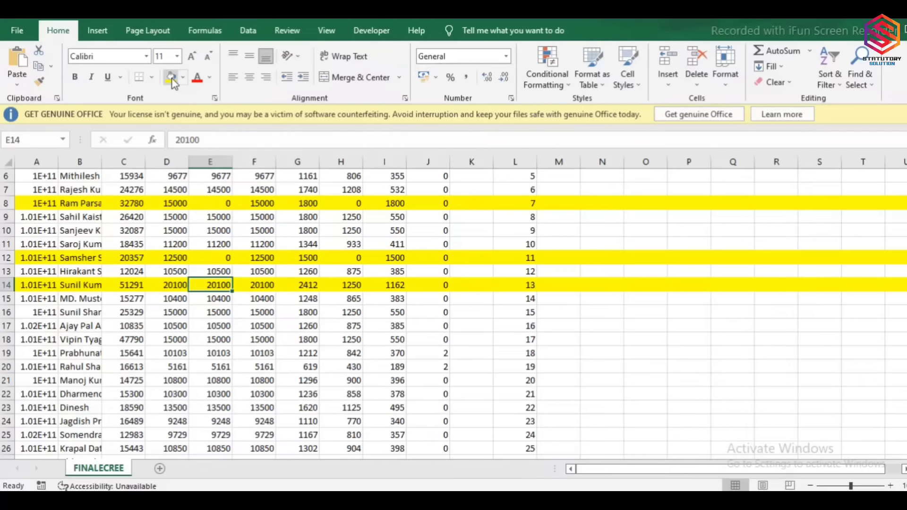
key(Left)
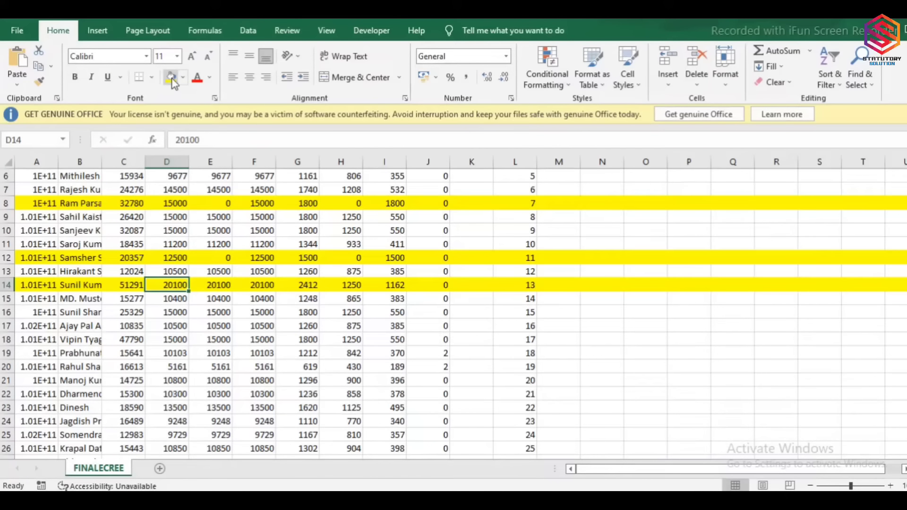
key(Right)
key(Right)
key(Right)
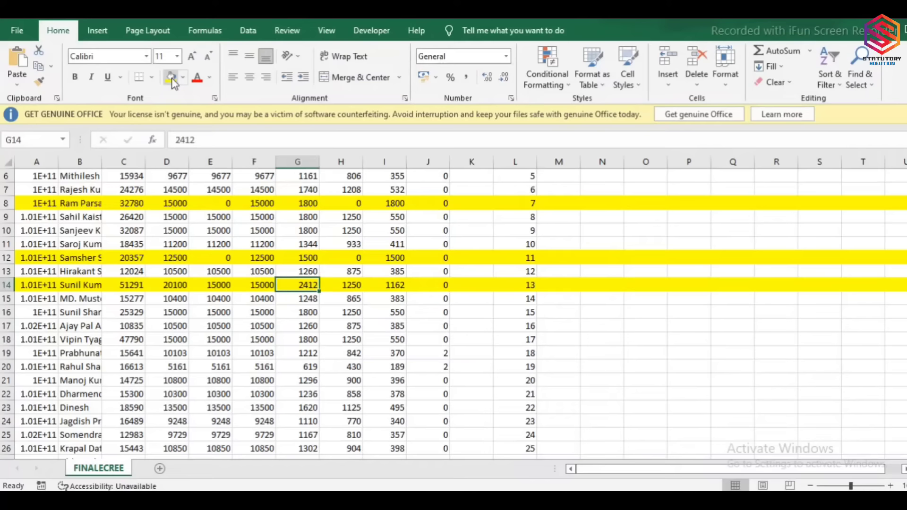
key(Left)
key(Left)
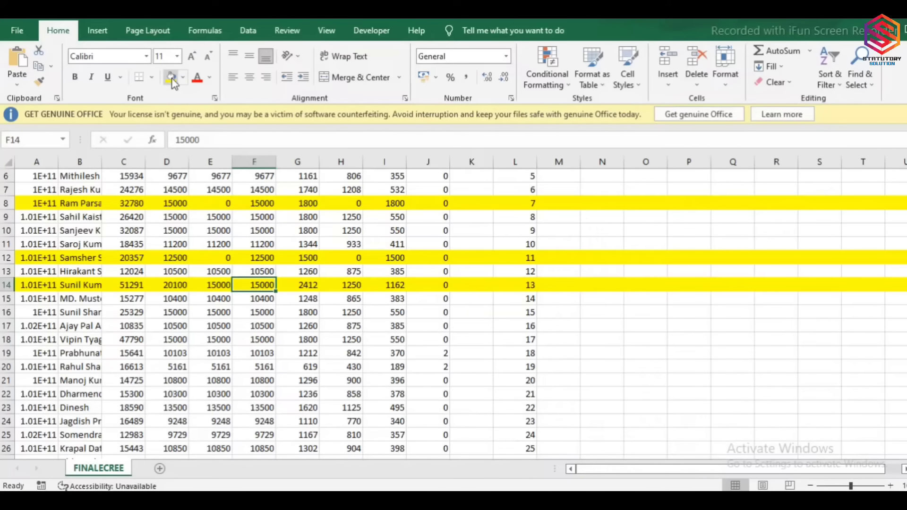
- Check the EPS contribution error in the error list, and highlight the whole row of serial number 42 in yellow
key(alt+Tab)
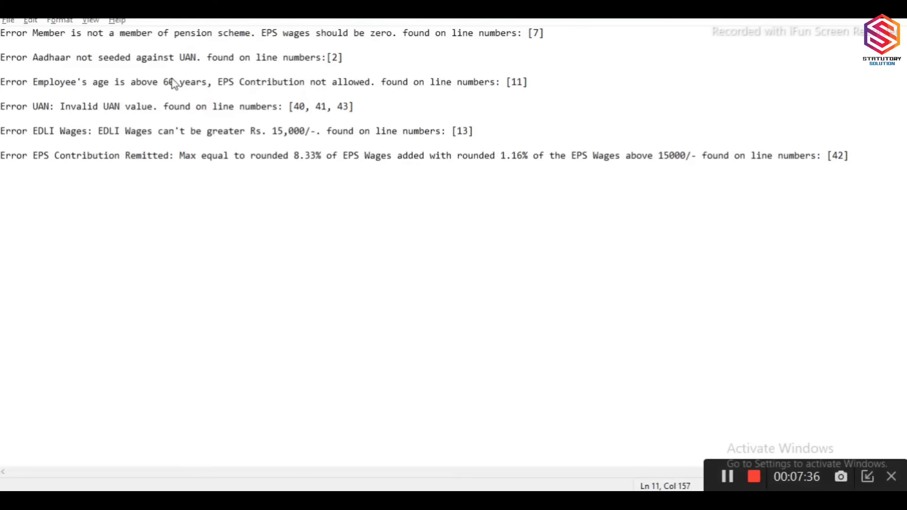
key(alt+Tab)
key(Down)
key(Down)
key(Down)
key(Down)
key(Down)
key(Down)
key(Down)
key(Down)
key(Down)
key(Down)
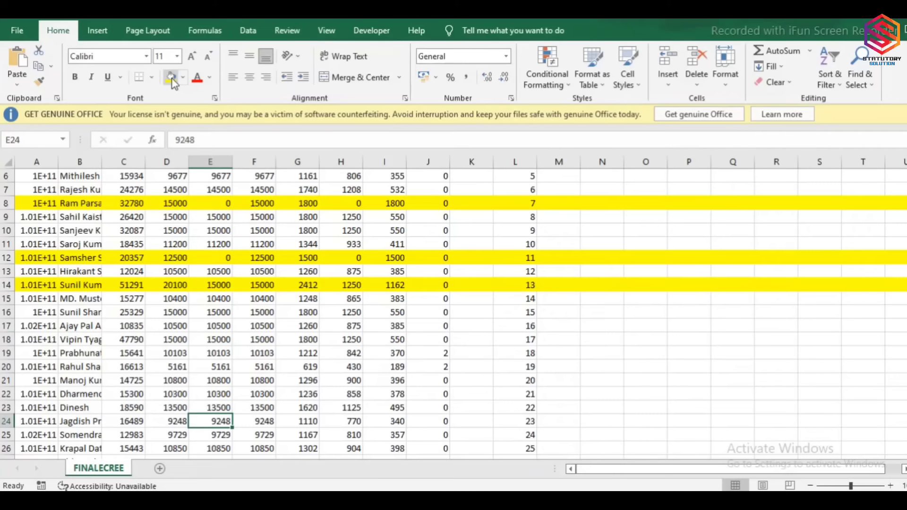
key(Down)
key(Down)
key(Down)
key(Down)
key(Down)
key(Down)
key(Down)
key(Down)
key(Down)
key(Down)
key(Down)
key(Down)
key(Down)
key(Down)
key(Down)
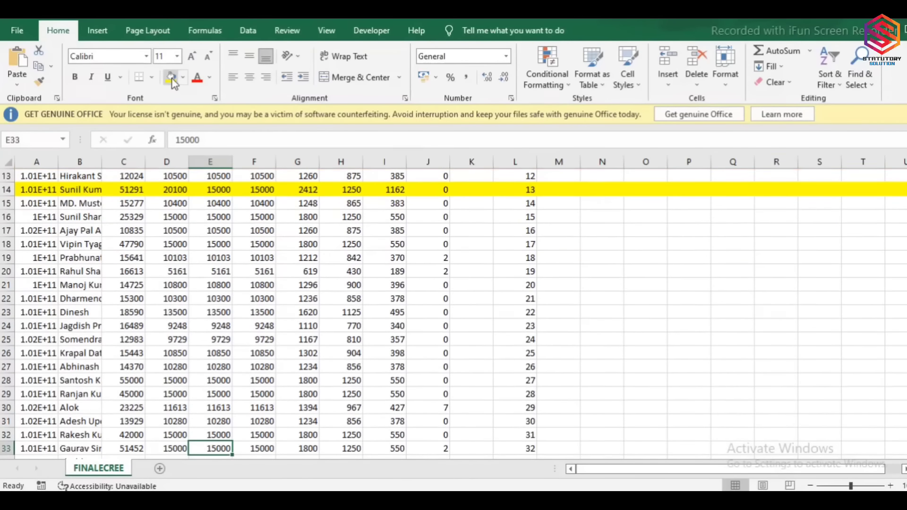
key(Down)
key(Down)
key(Down)
key(Down)
key(Down)
key(Down)
key(Down)
key(Down)
key(Down)
key(Down)
key(Up)
key(Up)
key(Up)
key(Up)
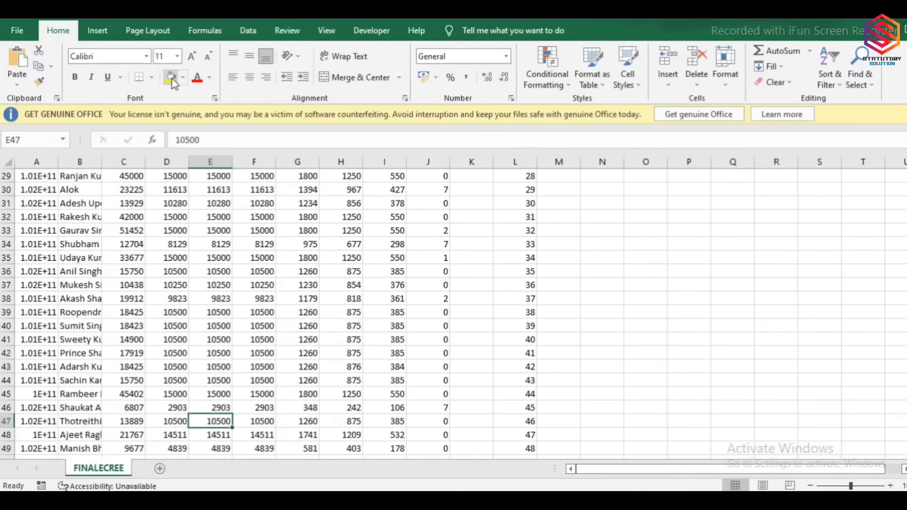
key(Up)
key(Up)
key(shift+space)
click(170, 77)
- In cell N43, calculate the correct EPS contribution for serial number 42 with the formula =ROUND(F43*8.33%,0)
key(Right)
key(Right)
key(Right)
key(Right)
key(Right)
key(Right)
key(Right)
key(Right)
key(Right)
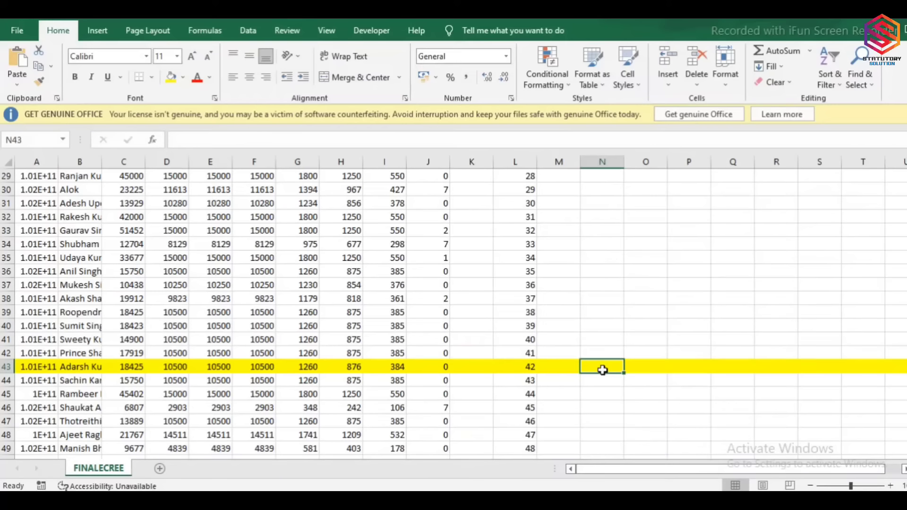
text(=ROU)
key(Tab)
key(Left)
key(Left)
key(Left)
key(Left)
key(Left)
key(Left)
key(Left)
key(Left)
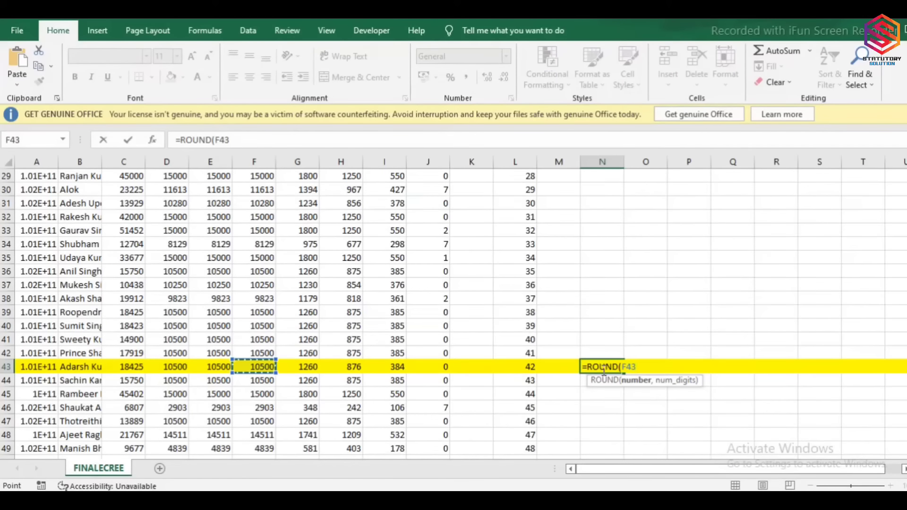
text(*8.33)
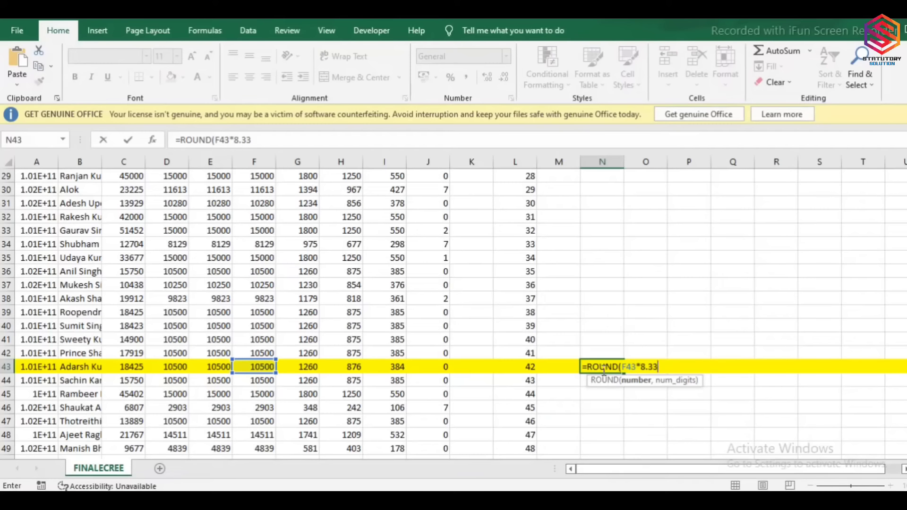
text(%,0)
key(Return)
click(603, 370)
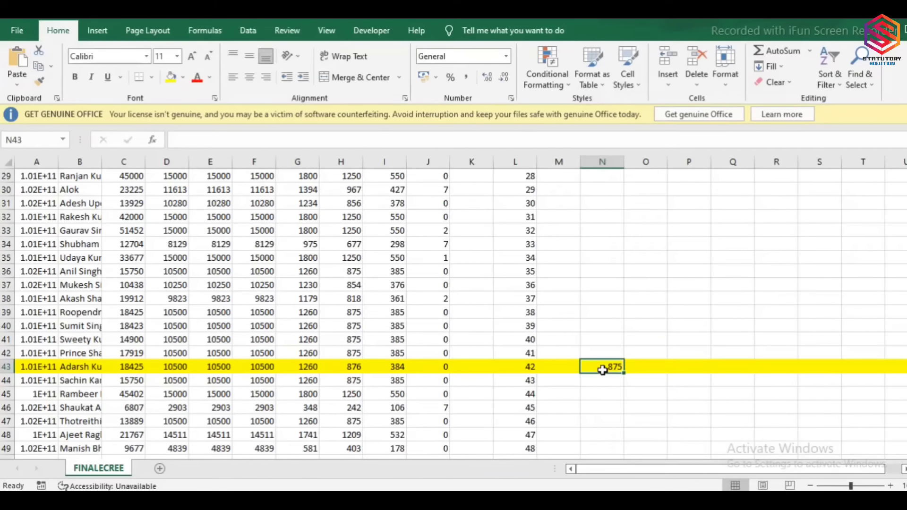
- Set the EPS contribution in the row of serial number 42 to 875
key(Left)
key(Left)
key(Left)
key(Left)
key(Left)
key(Left)
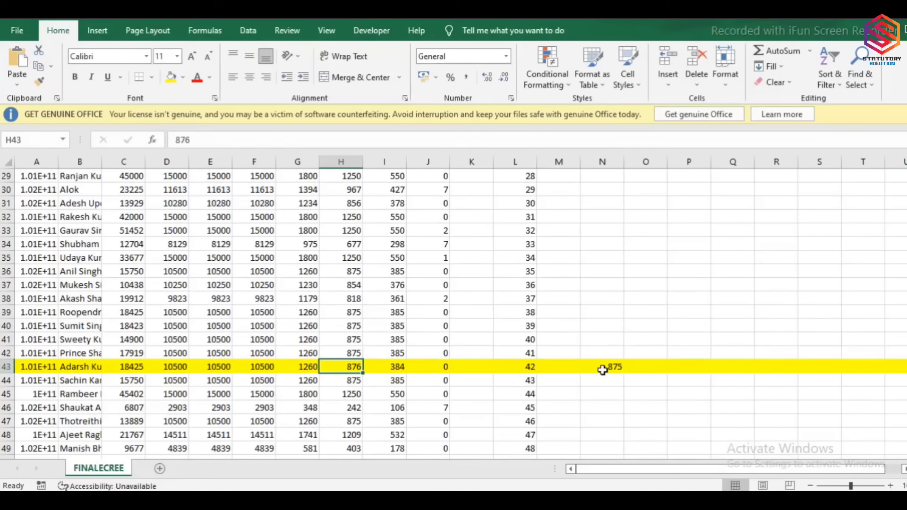
text(875)
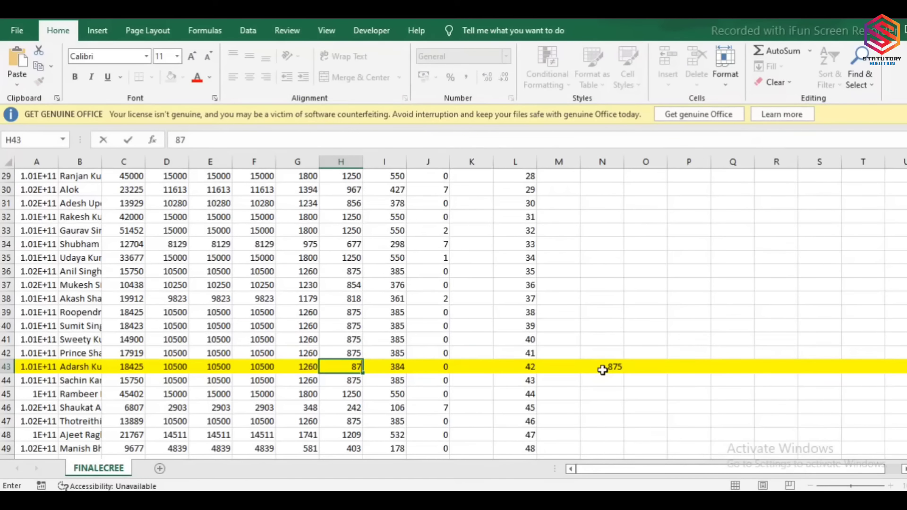
key(Return)
key(Up)
key(Right)
key(Right)
key(Right)
key(Right)
key(Right)
key(Right)
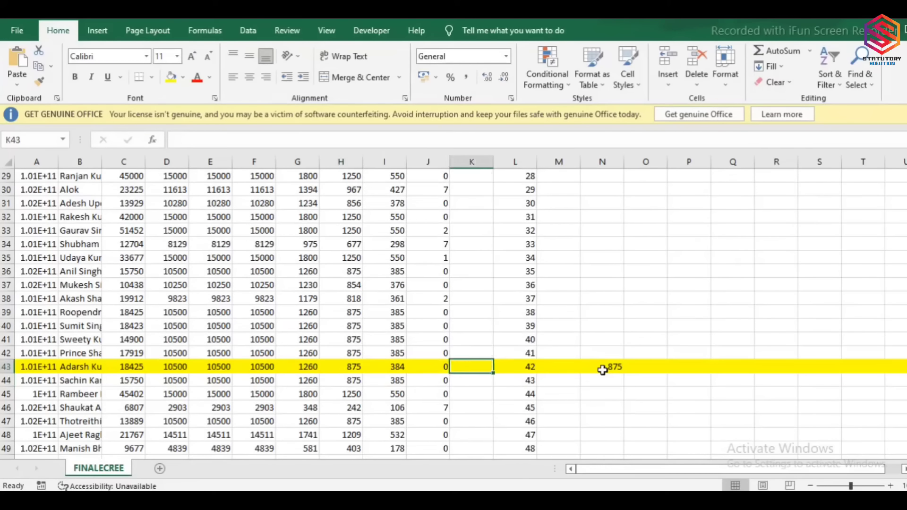
- Clear the helper calculation beside serial number 42, and calculate its EPF EPS difference in cell I43 with the formula =G43-H43
key(Delete)
key(Left)
key(Left)
key(Left)
key(Left)
key(Left)
text(=G43-)
key(Left)
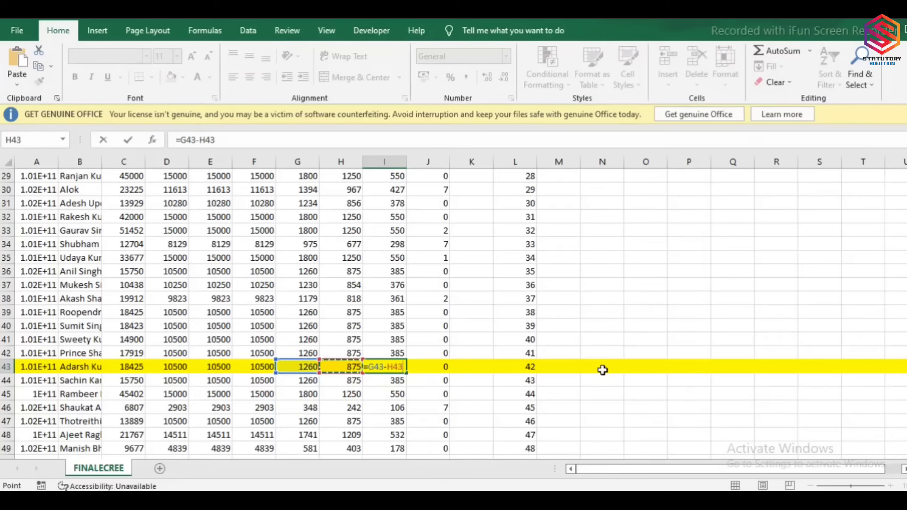
key(Return)
- Check the corrected contributions and wages in the row of serial number 42 against the EPS contribution error in the error list
key(Up)
key(Left)
key(shift+Right)
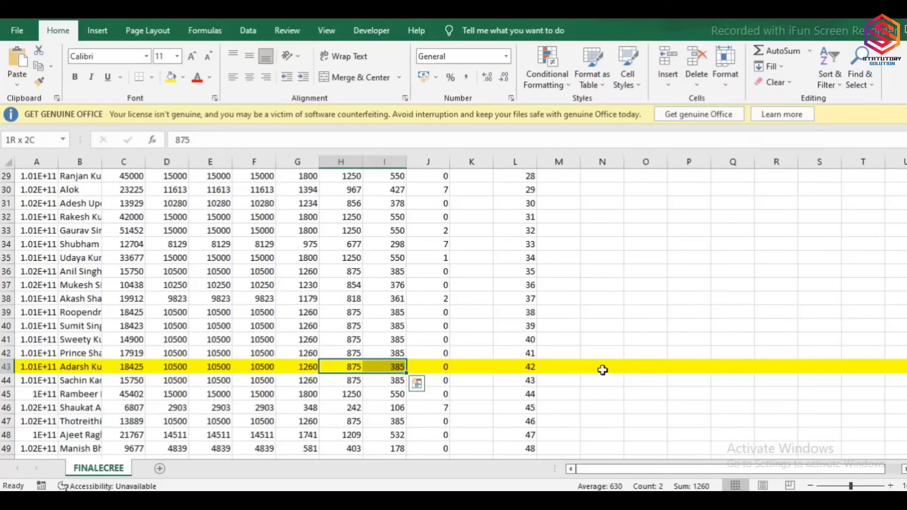
key(alt+Tab)
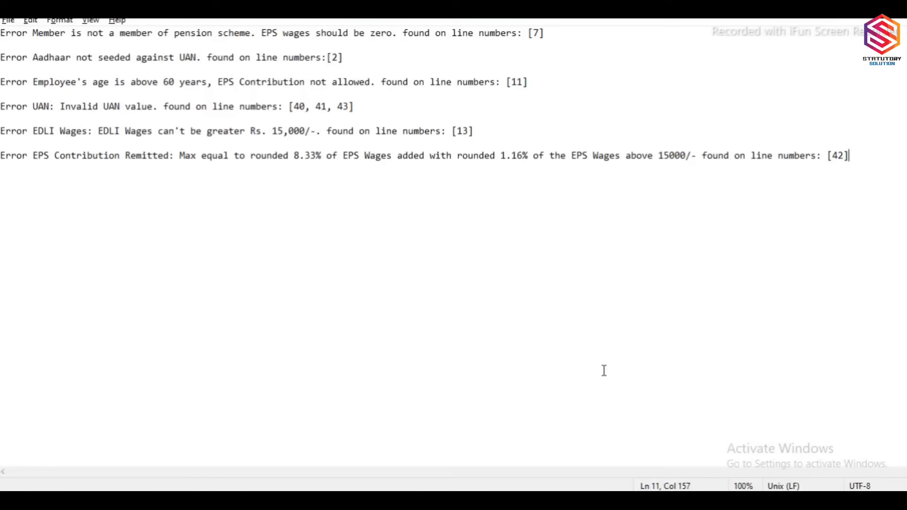
key(alt+Tab)
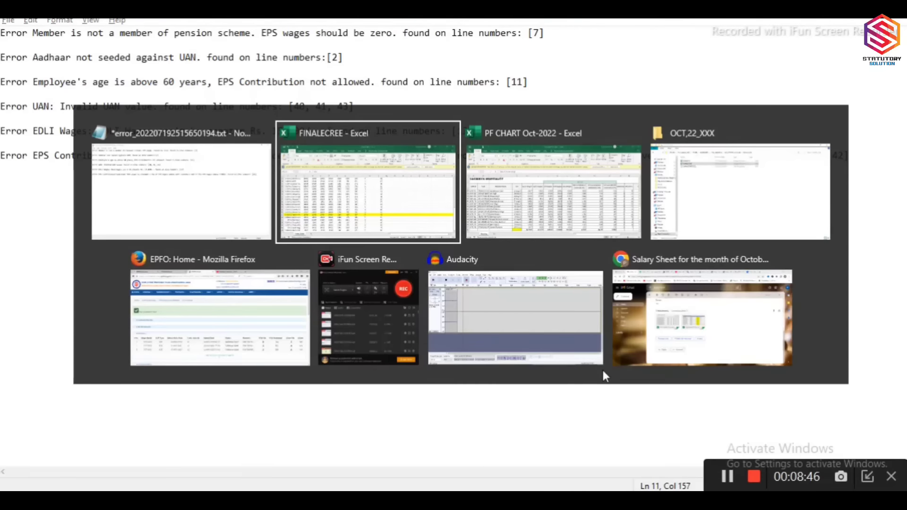
key(Right)
key(Left)
key(Left)
key(Left)
key(Left)
key(Left)
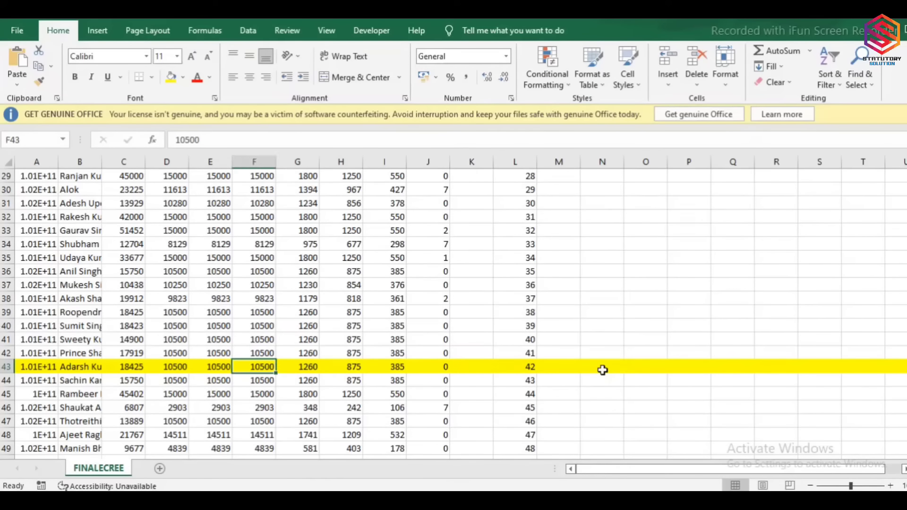
- Delete the entire row of serial number 2, the member whose Aadhaar is not seeded against the UAN
key(Right)
key(Right)
key(Right)
key(Right)
key(Right)
key(Right)
key(ctrl+Up)
key(Down)
key(Down)
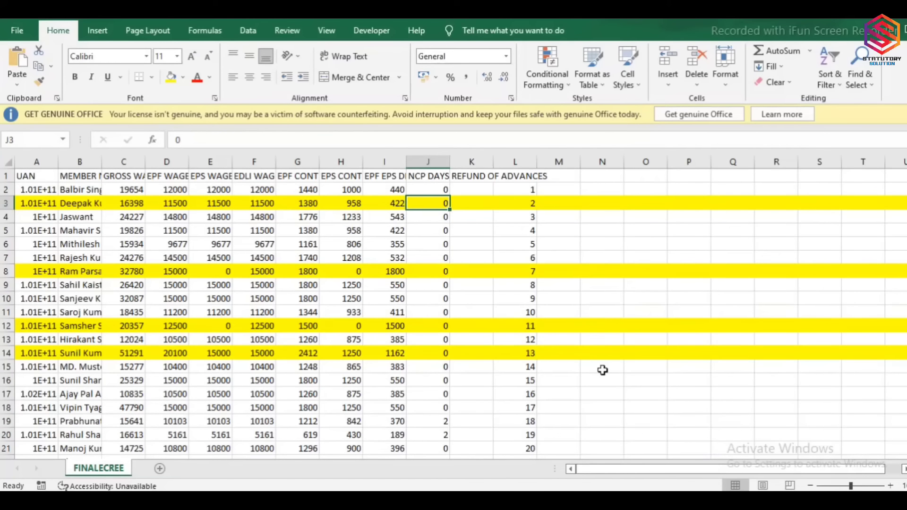
key(Right)
key(Right)
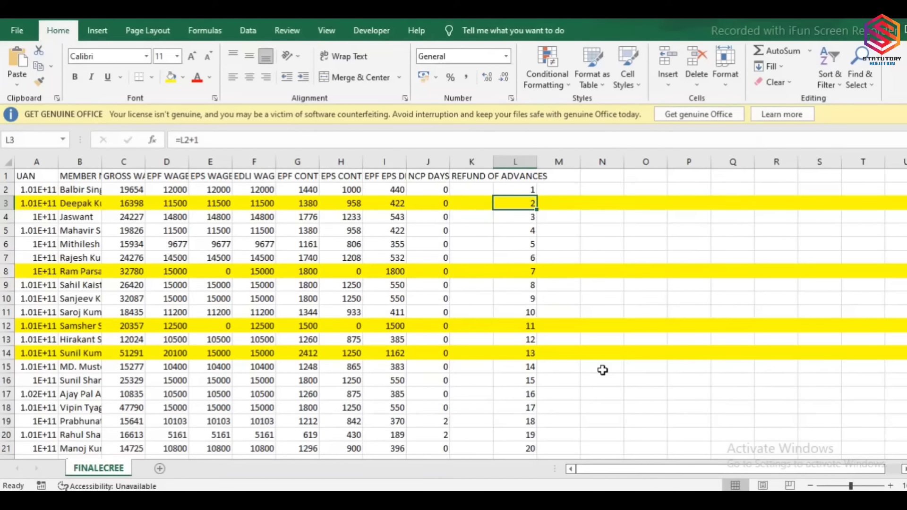
key(shift+space)
key(ctrl+minus)
- Clear the helper serial numbers from column L and select the whole UAN column
key(Up)
key(ctrl+space)
key(Delete)
key(Left)
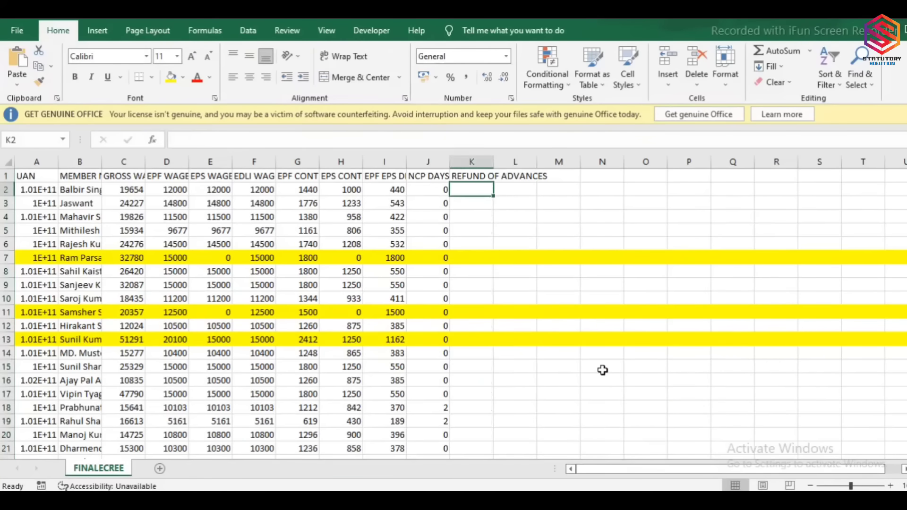
key(Left)
key(Left)
key(Home)
key(ctrl+space)
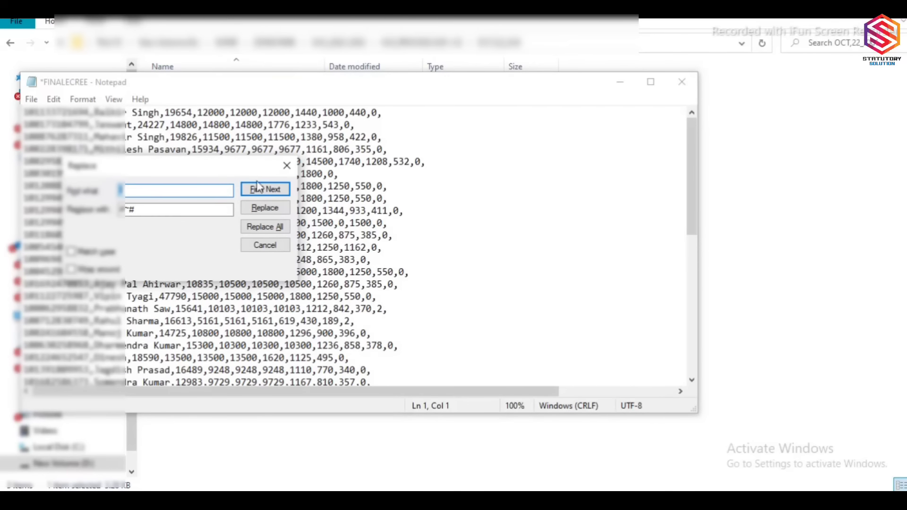
- In Notepad, replace all commas in the FINALECREE text with #~# and save it as the text file FINALECREE22
click(259, 227)
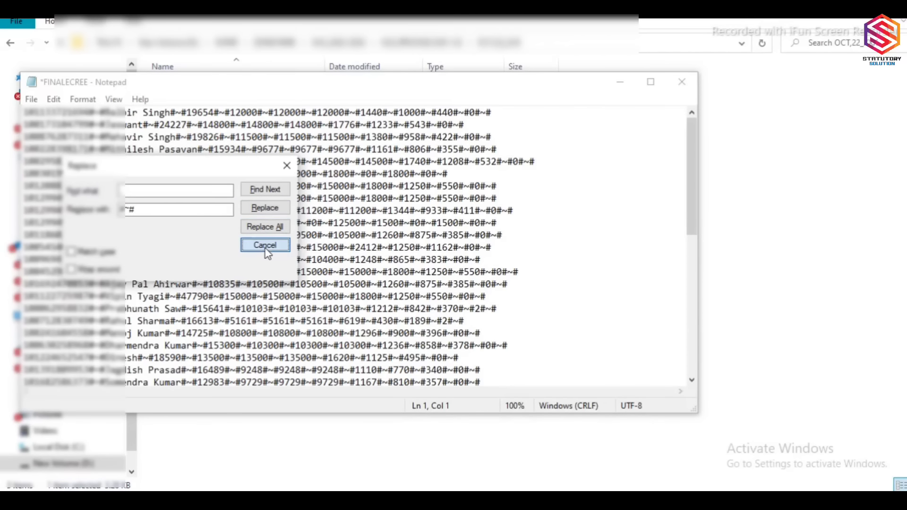
click(265, 245)
key(ctrl+shift+s)
click(184, 339)
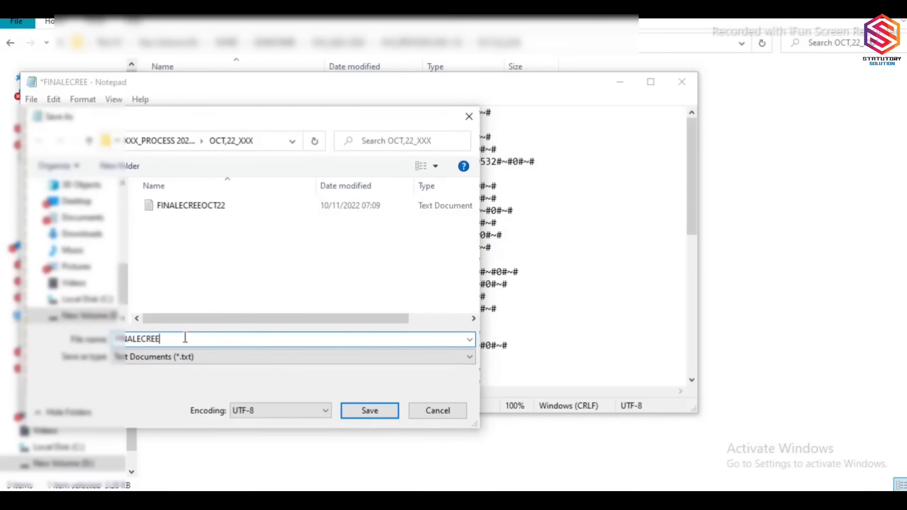
text(22)
click(380, 412)
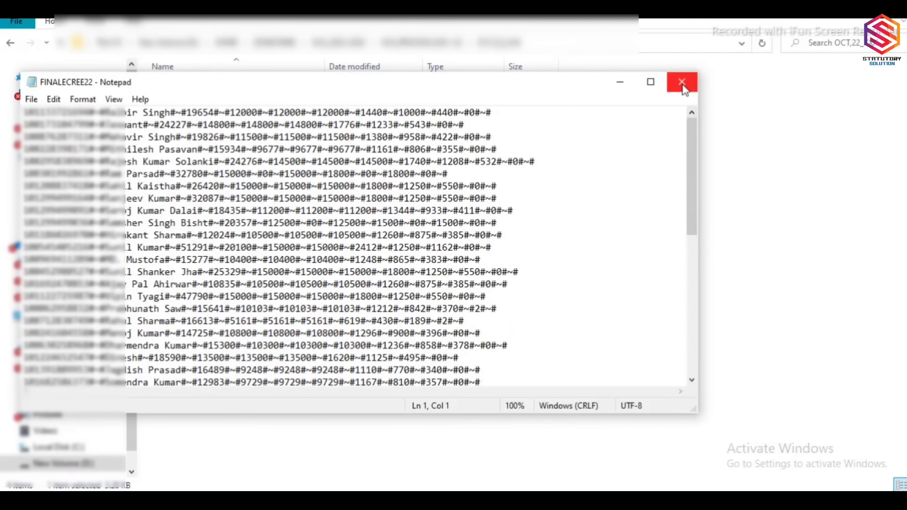
click(681, 82)
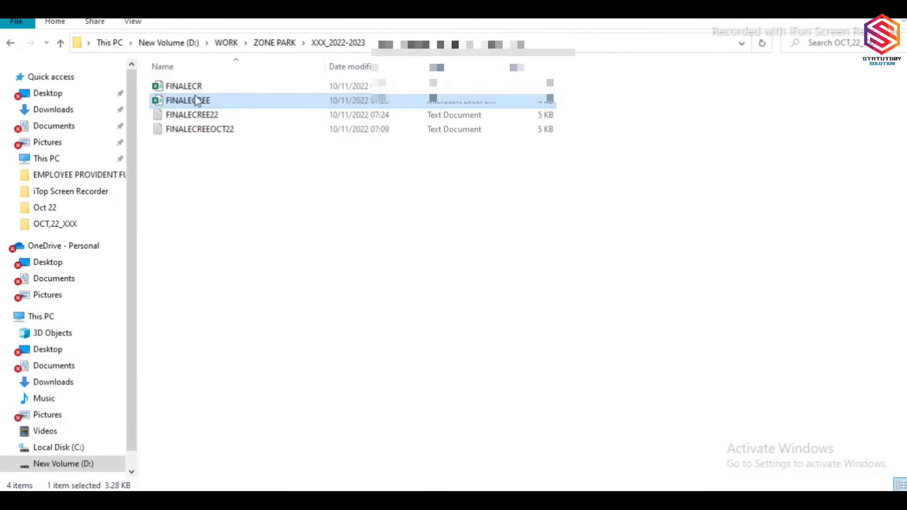
- On the EPFO portal in Firefox, attach FINALECREE22.txt to the ECR upload form and set wage month October 2022 and salary disbursal date 01/11/2022
drag(194, 115, 319, 444)
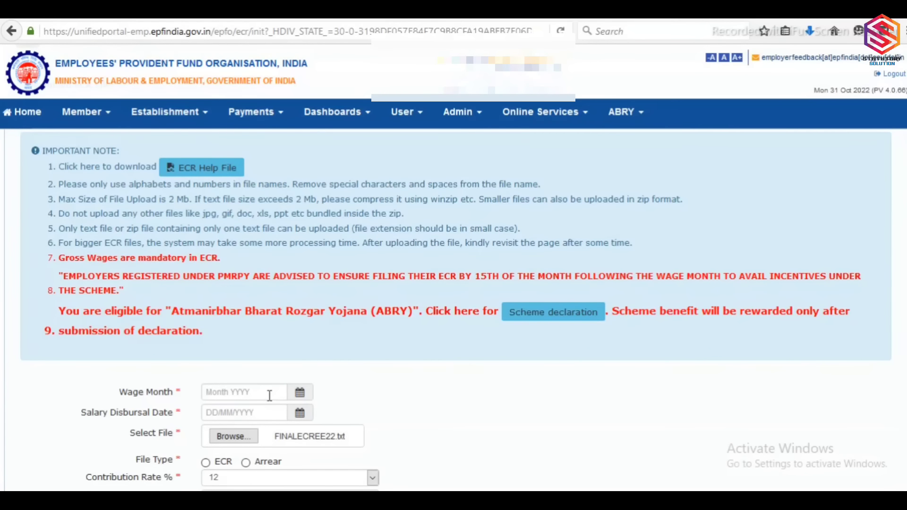
click(271, 399)
click(296, 440)
click(268, 409)
click(247, 477)
scroll(283, 425, down, 2)
- Upload the file as type ECR with the remark FOR THE MONTH OF OCT 22
click(264, 439)
text(F)
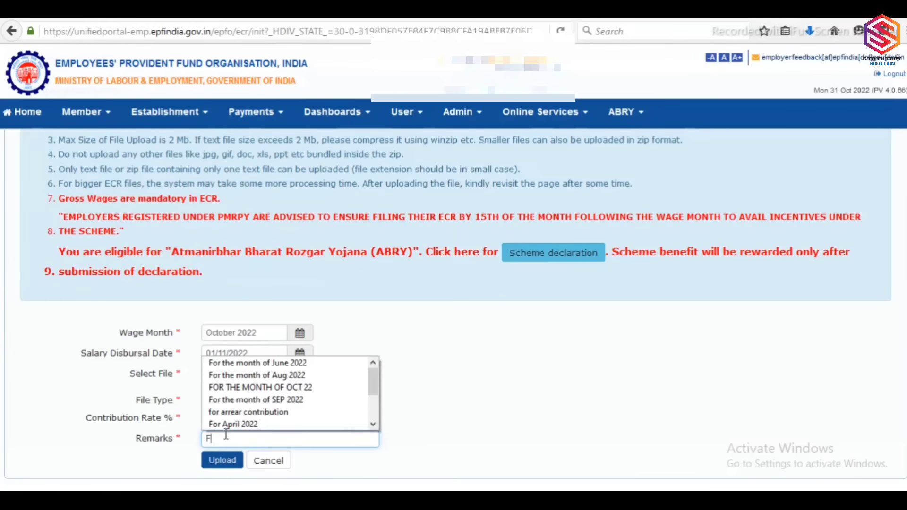
click(249, 388)
click(221, 461)
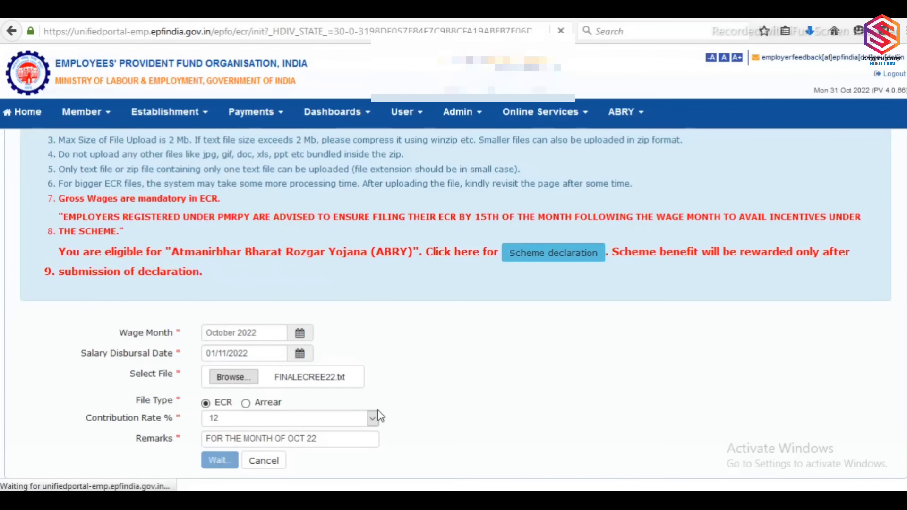